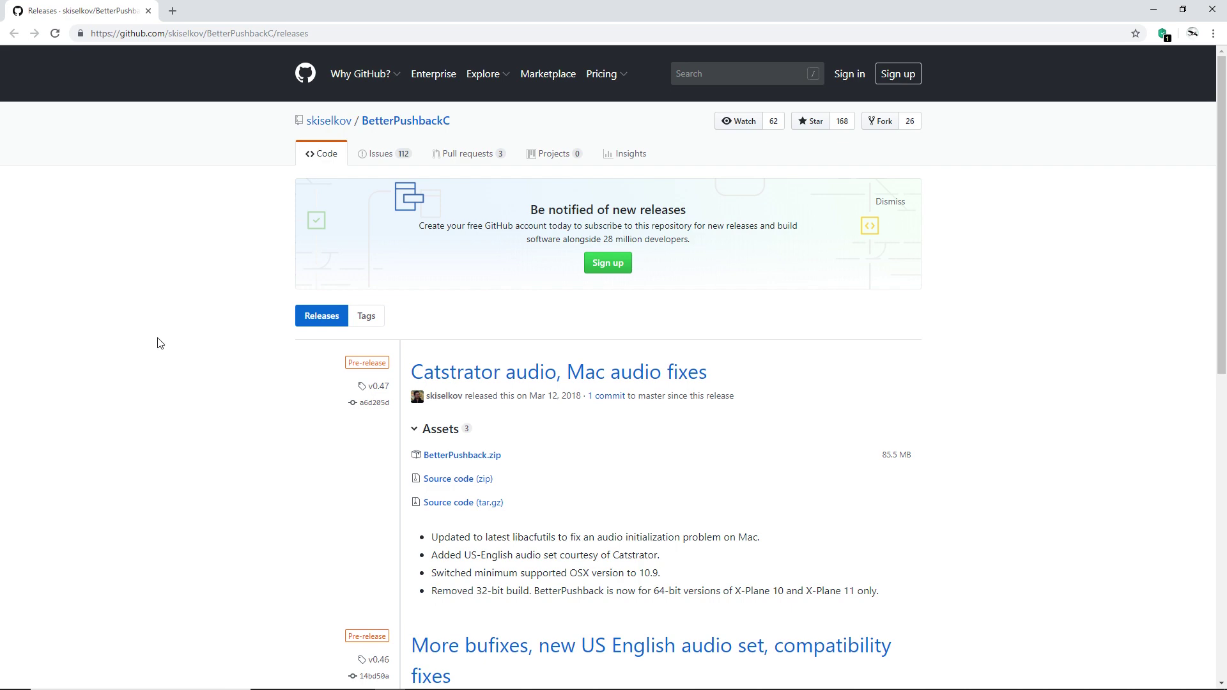
Step: Scroll down the BetterPushbackC releases page to the v0.47 pre-release and its assets
scroll(160, 344, "down", 6)
Step: Browse the release list and expand the v0.45 commit message
scroll(384, 294, "down", 4)
scroll(400, 397, "up", 4)
scroll(398, 467, "down", 4)
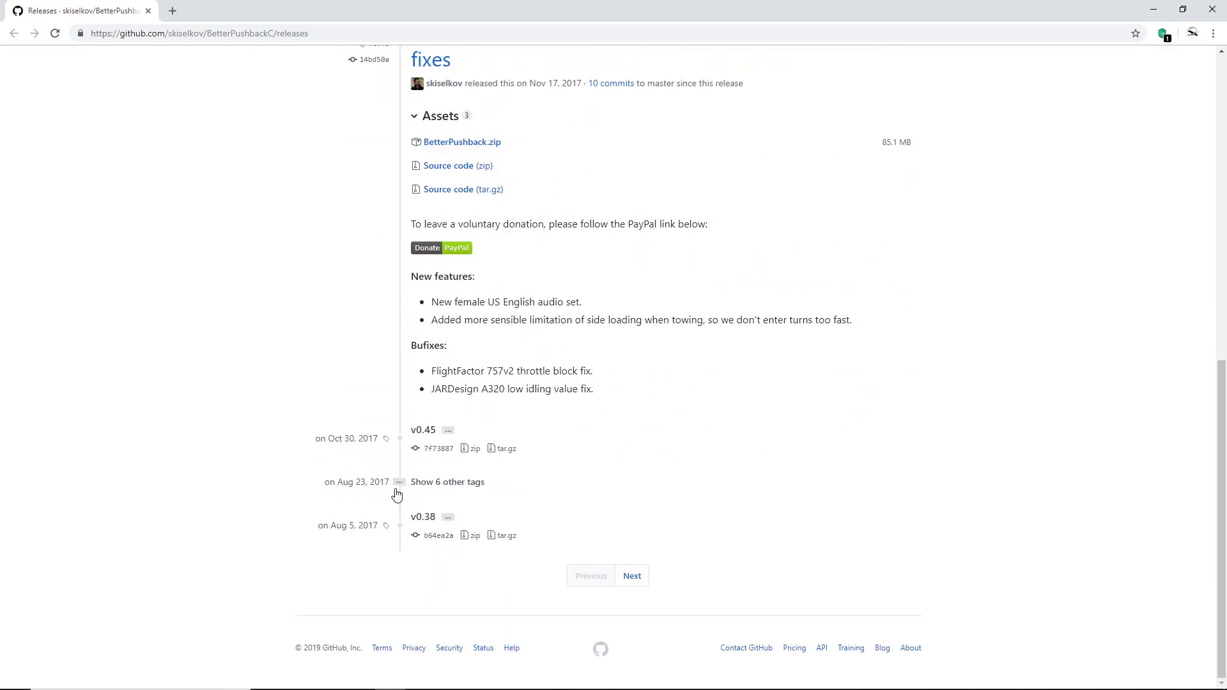
left_click(448, 431)
scroll(448, 443, "up", 10)
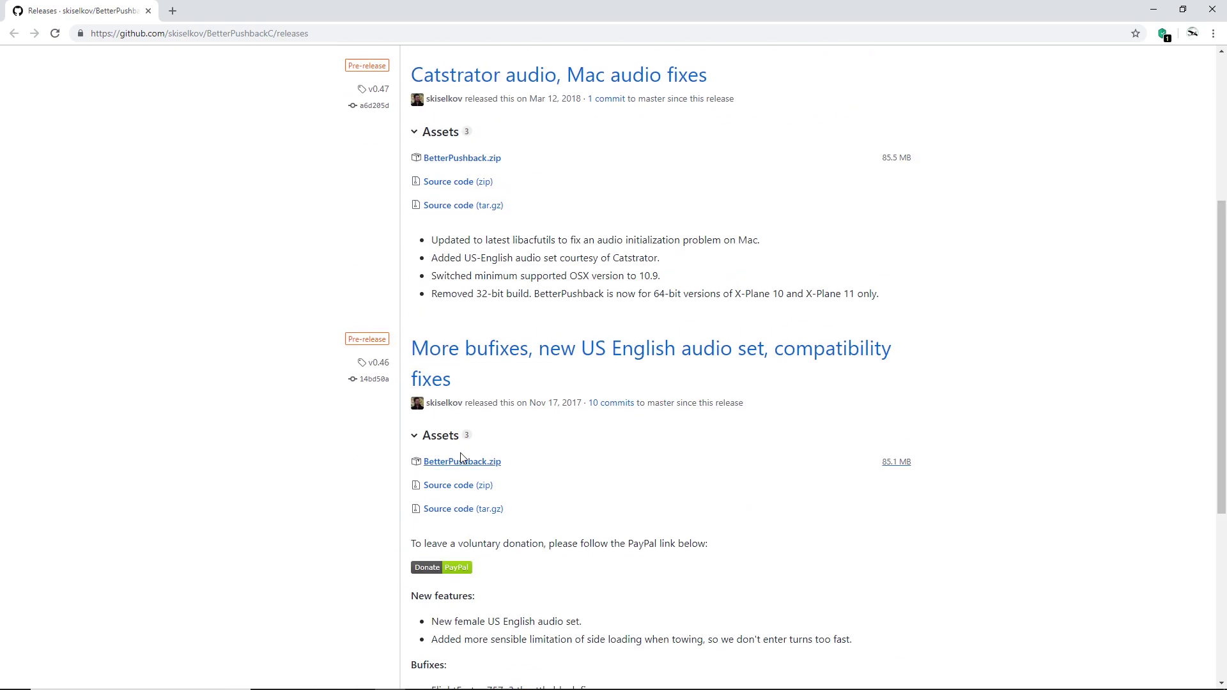
scroll(431, 447, "down", 4)
scroll(431, 409, "down", 1)
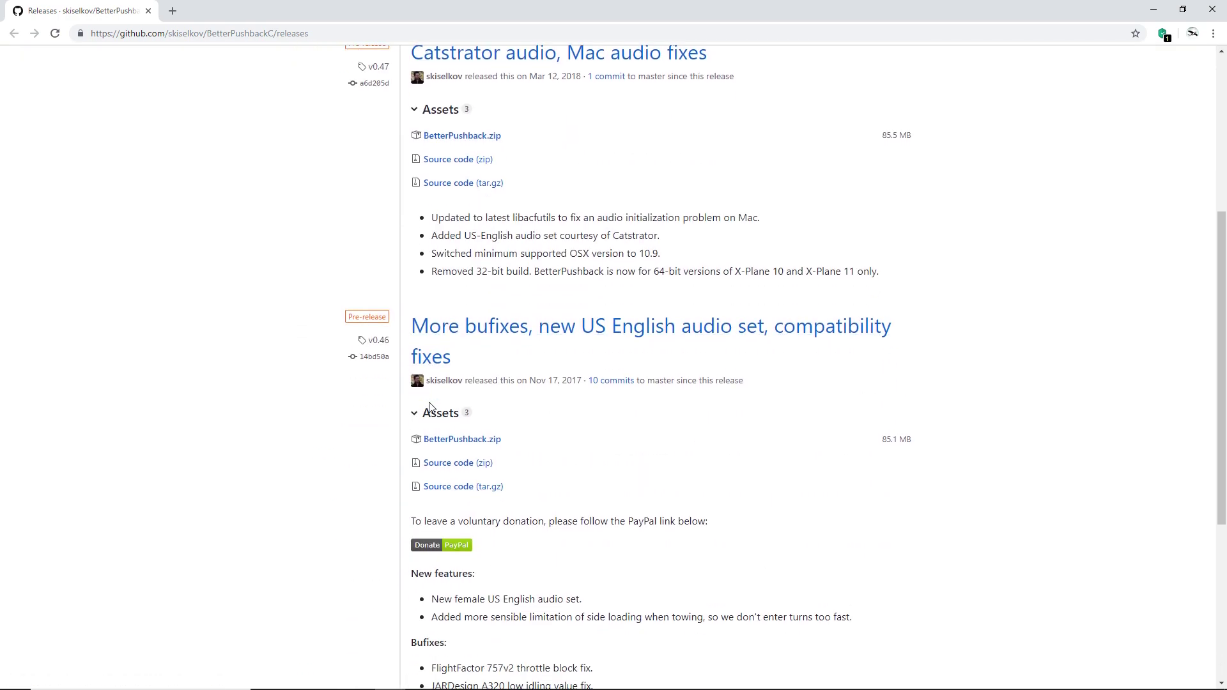
scroll(433, 408, "up", 2)
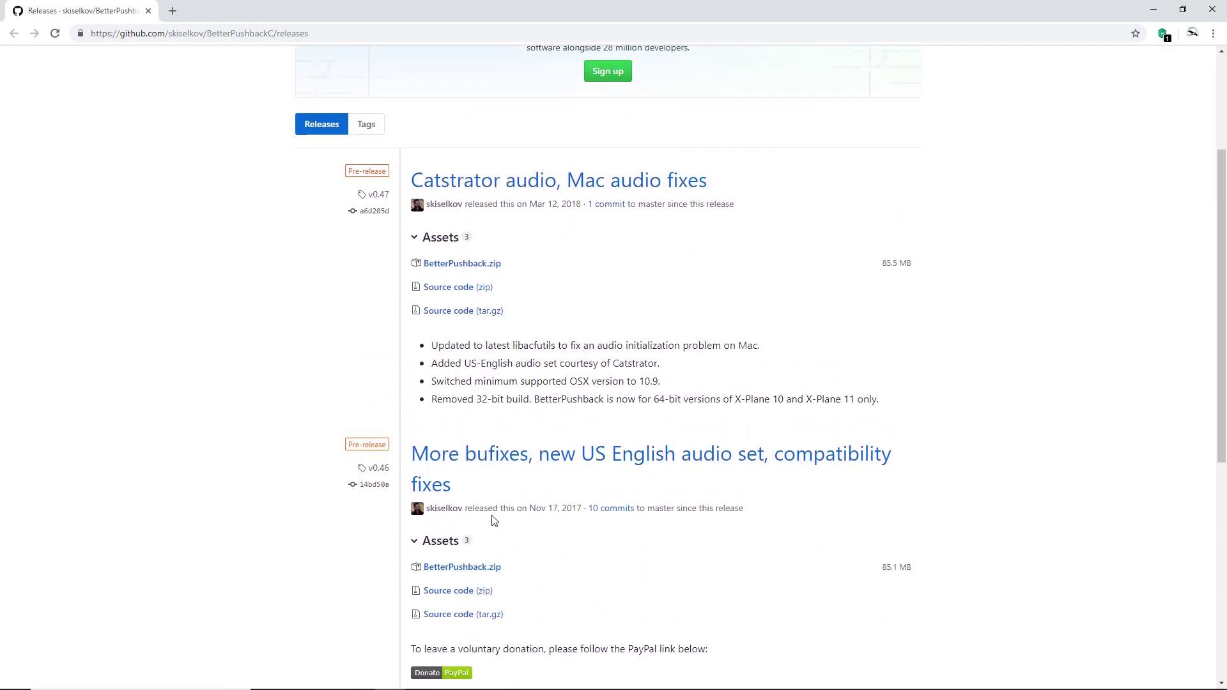
scroll(491, 523, "down", 1)
Step: Highlight the Nov 17, 2017 and Mar 12, 2018 release dates to compare them
left_click_drag(530, 445, 582, 458)
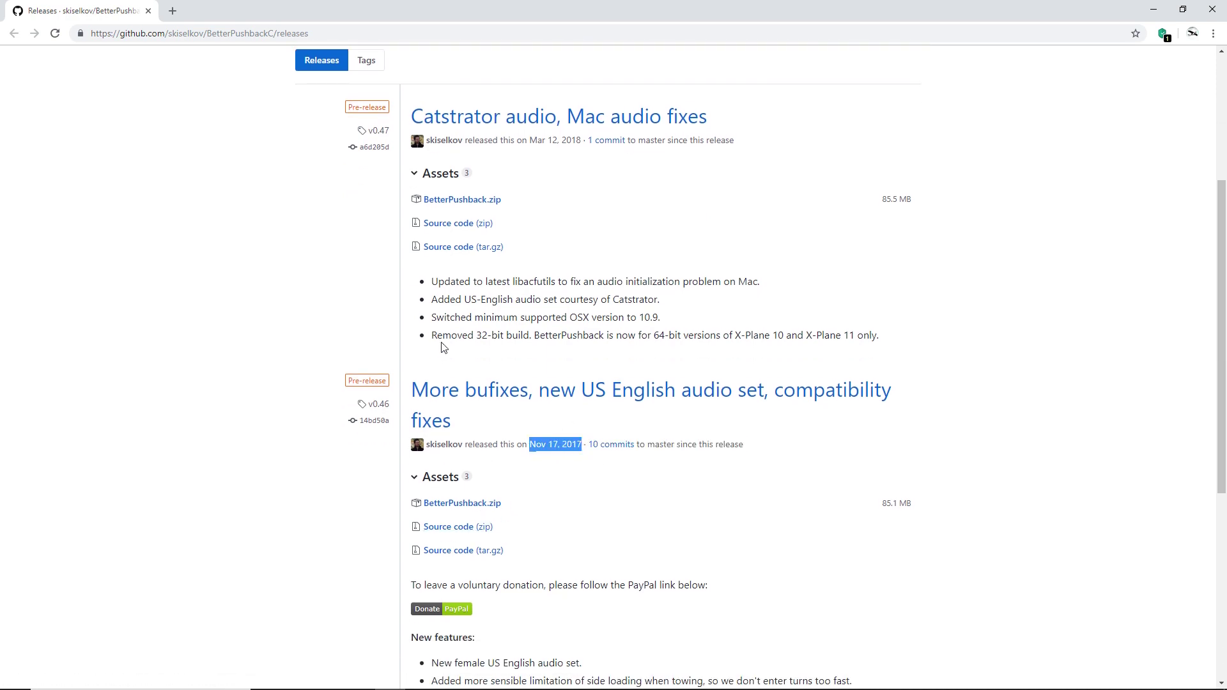
scroll(447, 348, "up", 3)
left_click(527, 368)
left_click_drag(531, 334, 583, 353)
left_click(582, 353)
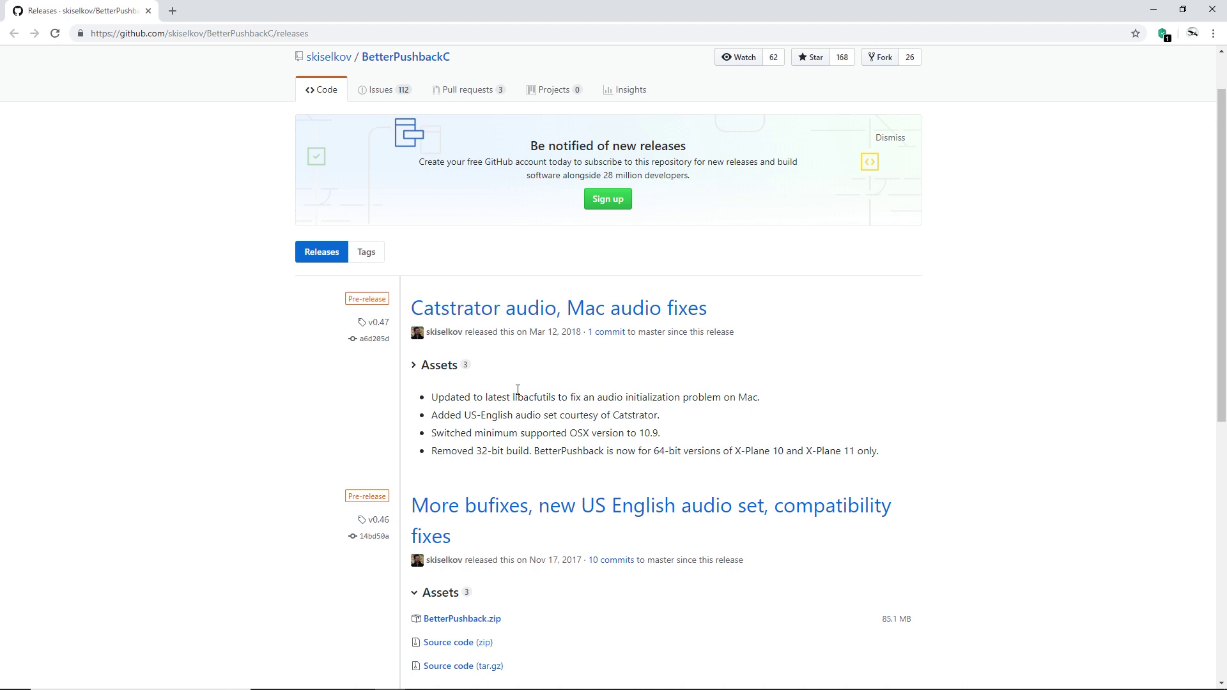
Step: Expand the v0.47 release's assets and download BetterPushback.zip
left_click(426, 367)
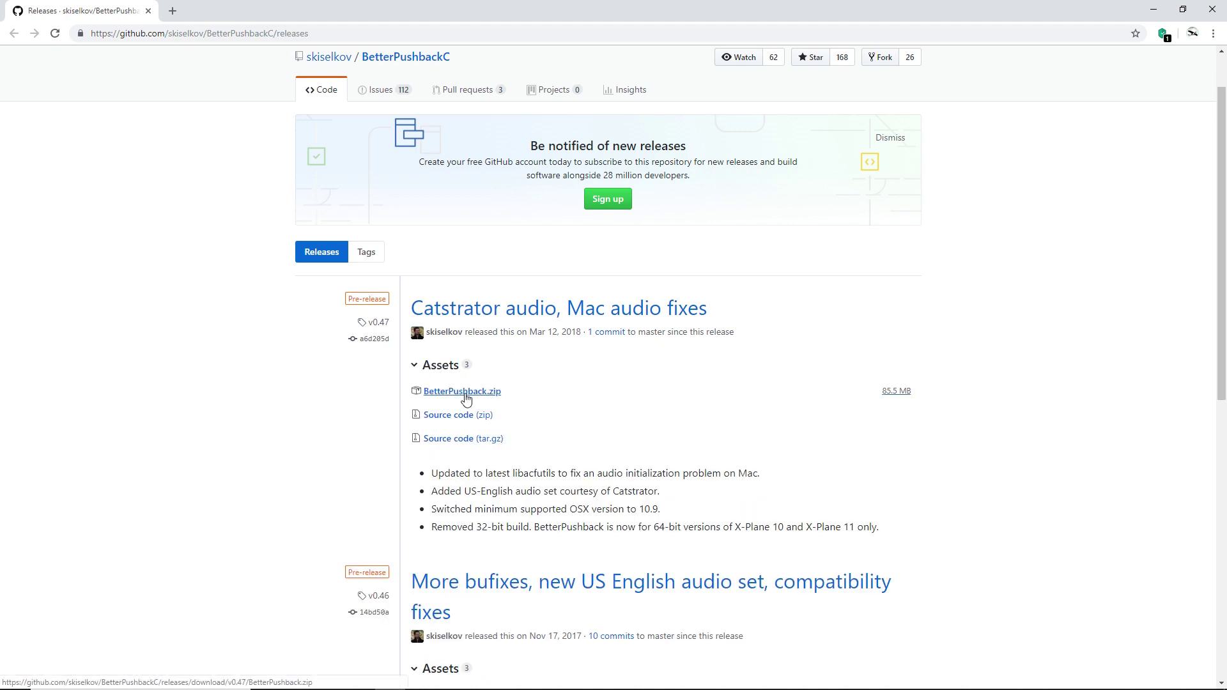
left_click(415, 367)
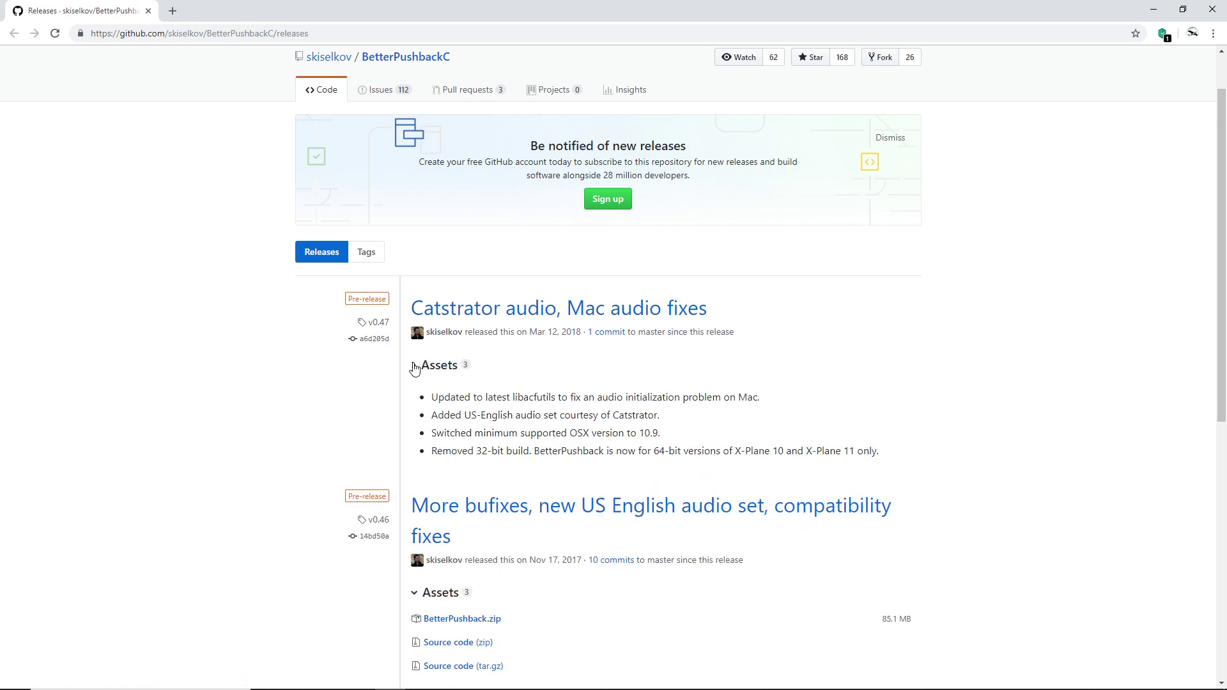
left_click(415, 367)
left_click(446, 396)
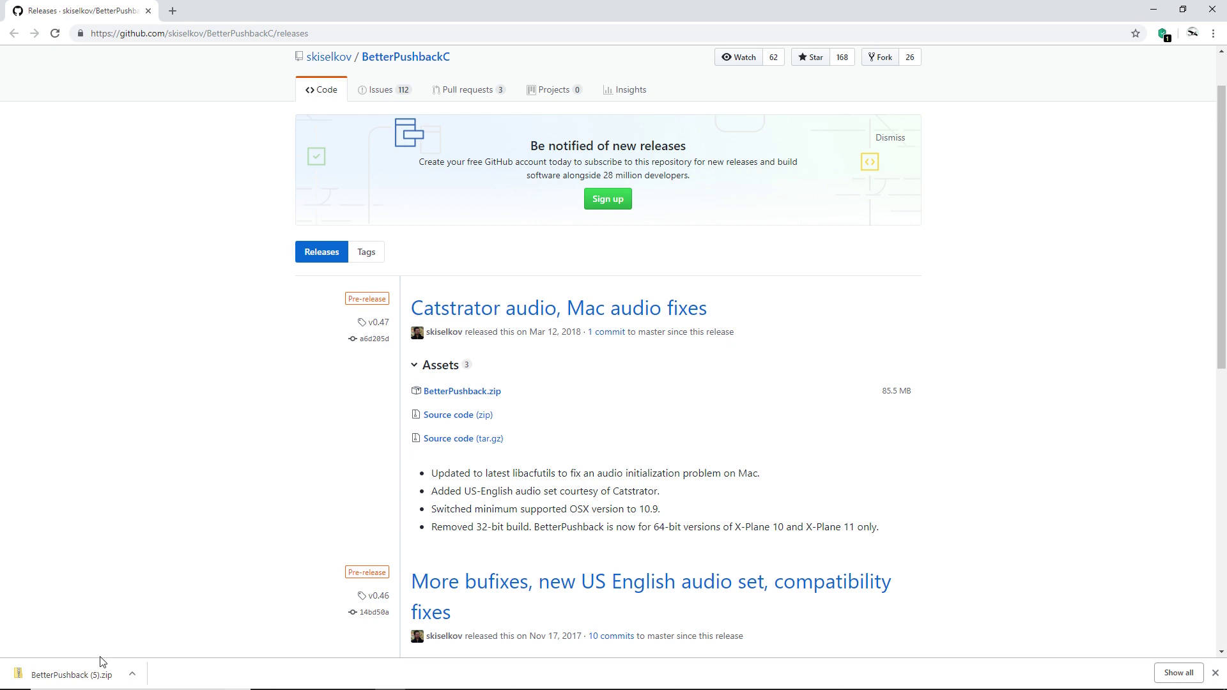
Step: Place the downloaded BetterPushback (5).zip on the desktop and minimize the browser
left_click_drag(367, 3, 570, 24)
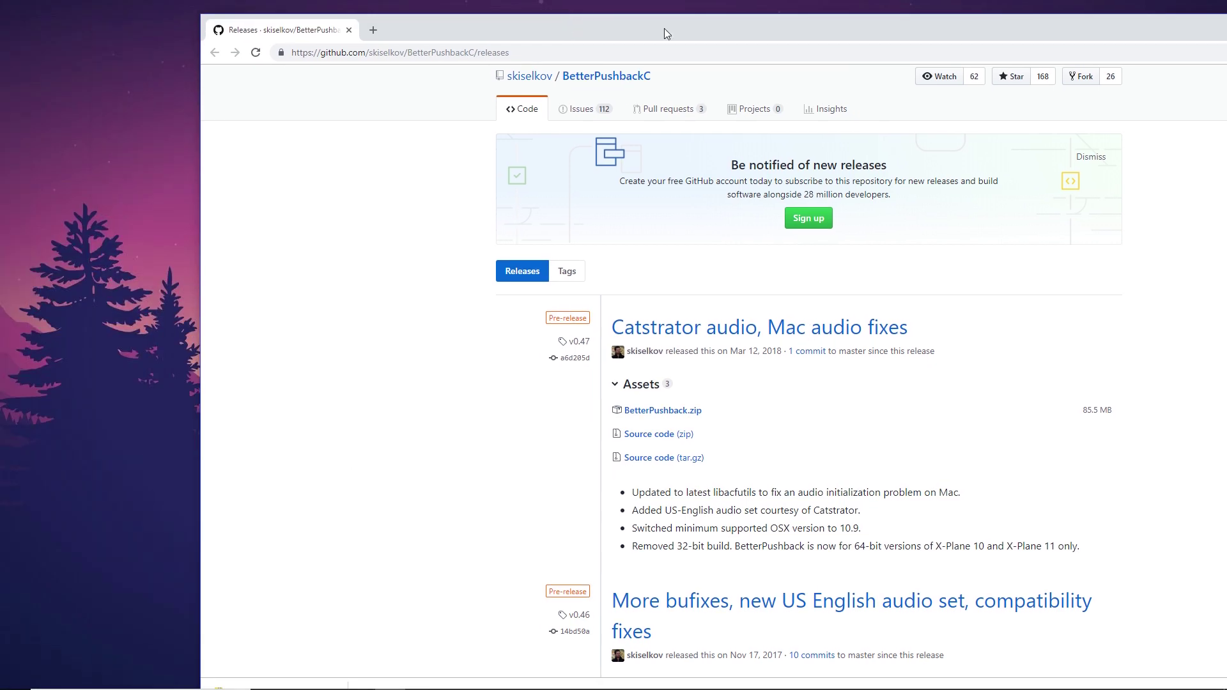
left_click_drag(664, 33, 674, 25)
left_click_drag(258, 683, 29, 32)
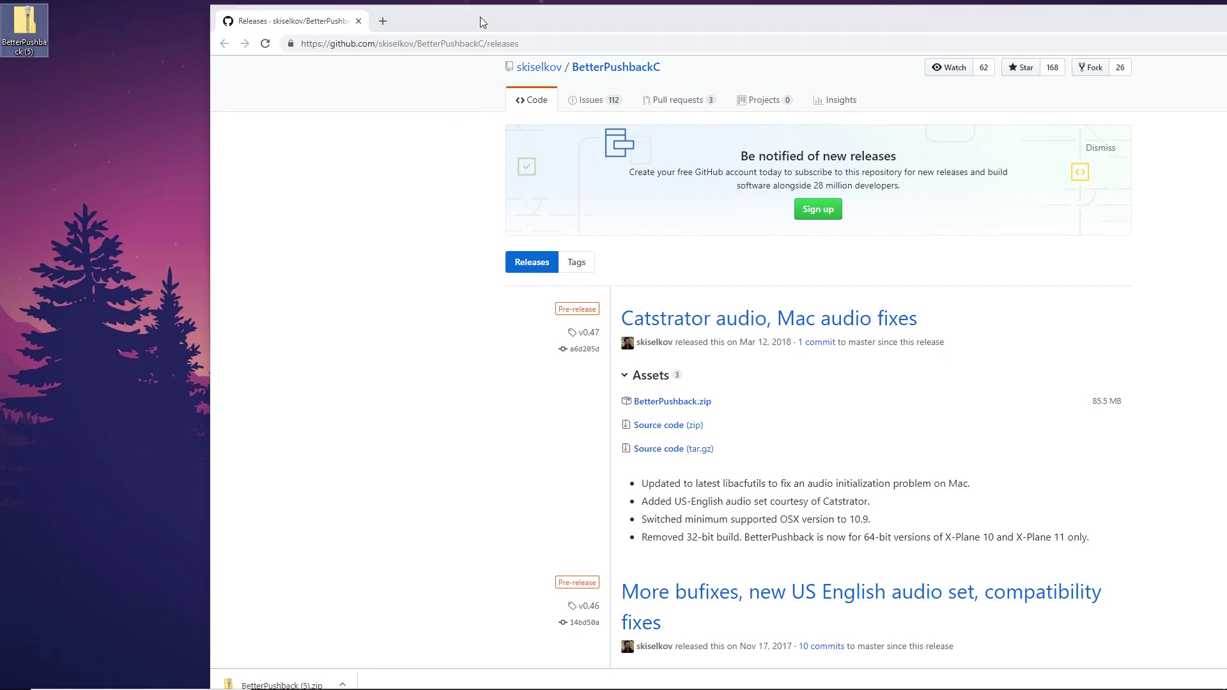
double_click(483, 22)
left_click(1154, 8)
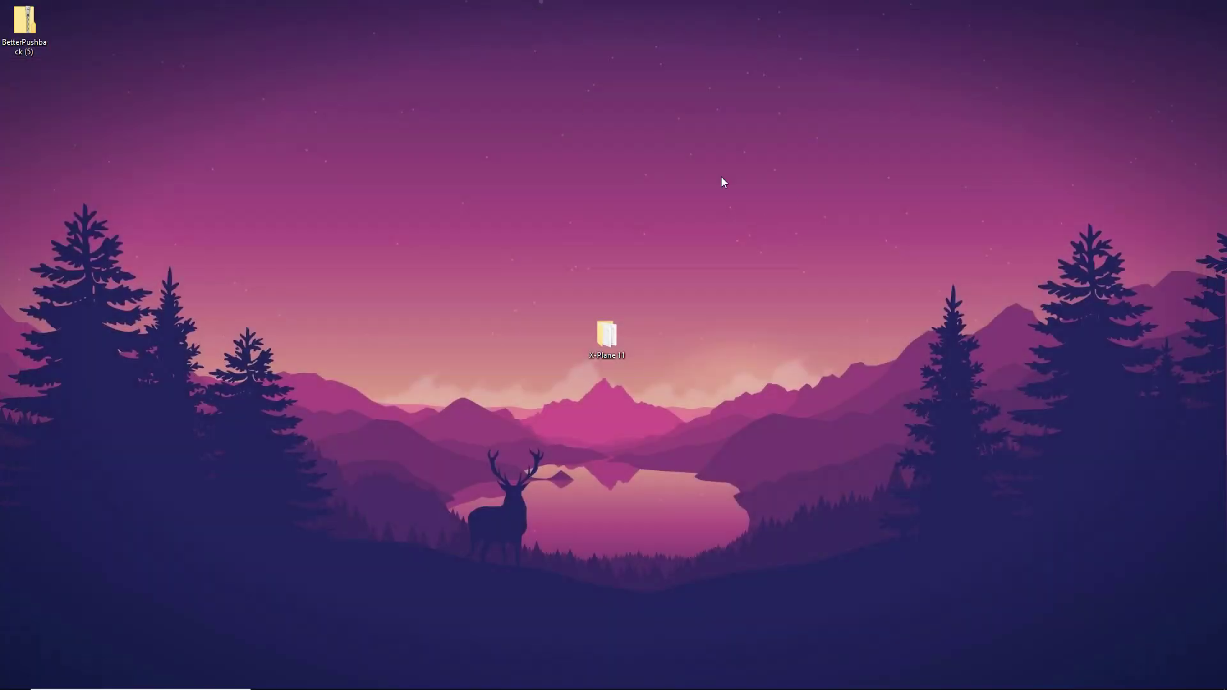
Step: Copy the BetterPushback folder out of the zip onto the desktop, then close the zip window
double_click(25, 26)
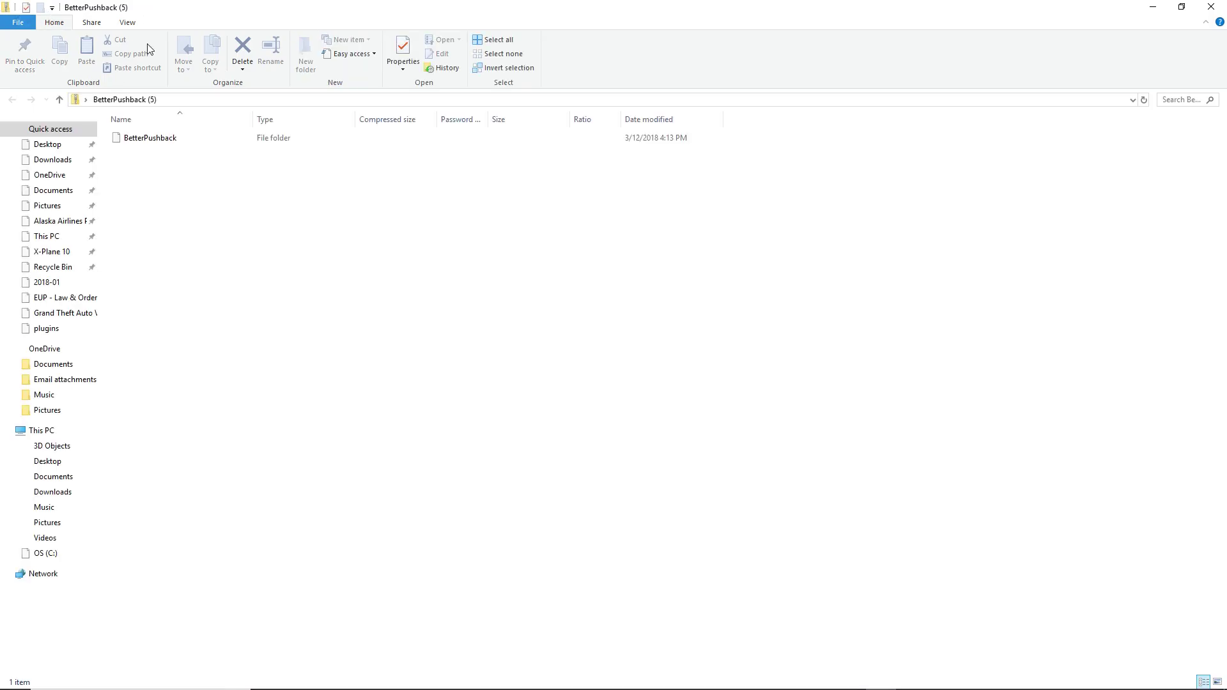
left_click_drag(518, 8, 699, 35)
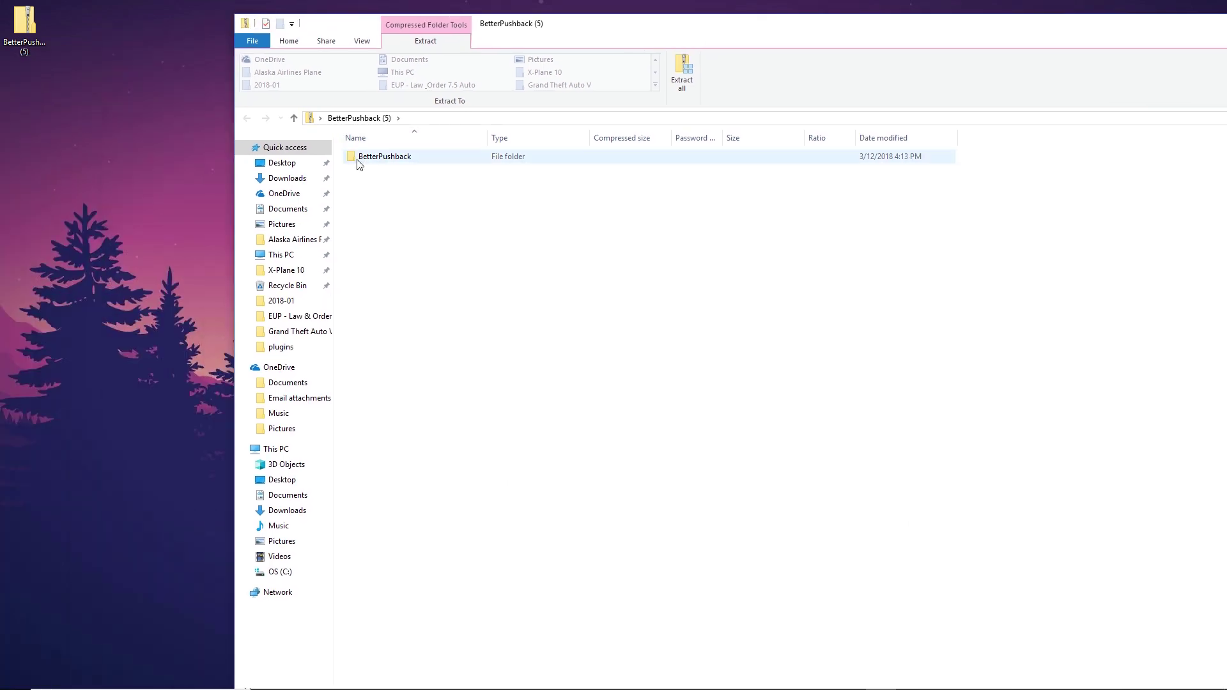
double_click(359, 160)
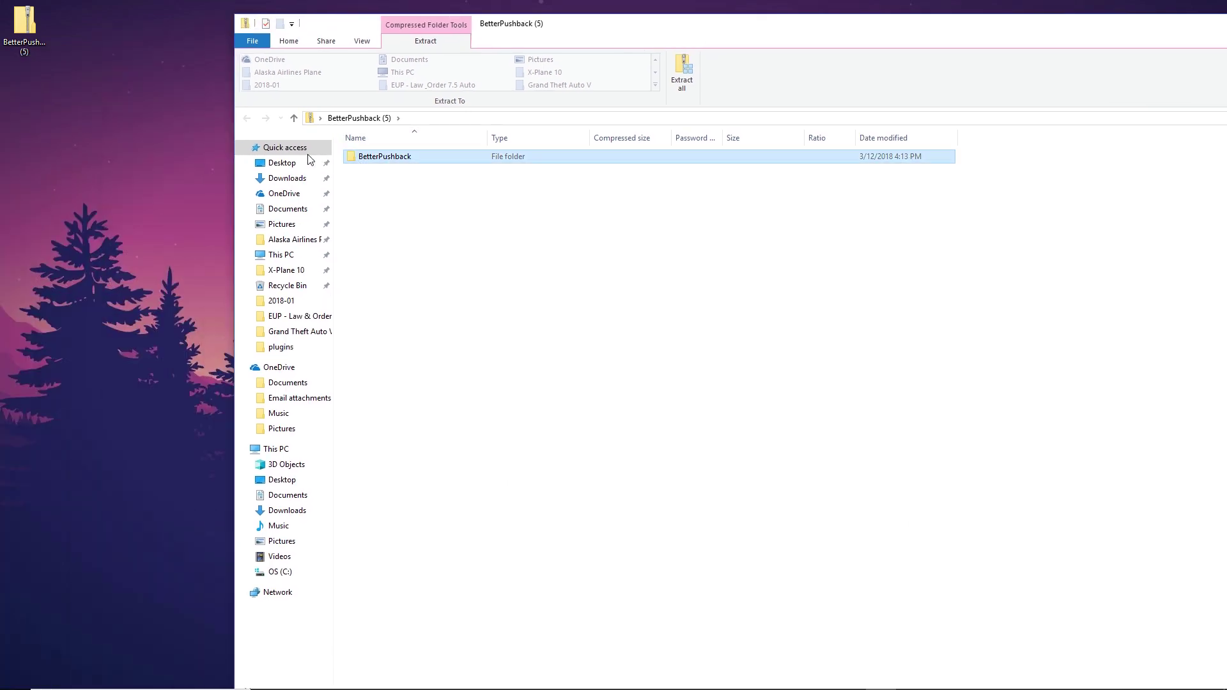
left_click(247, 118)
left_click_drag(366, 159, 66, 42)
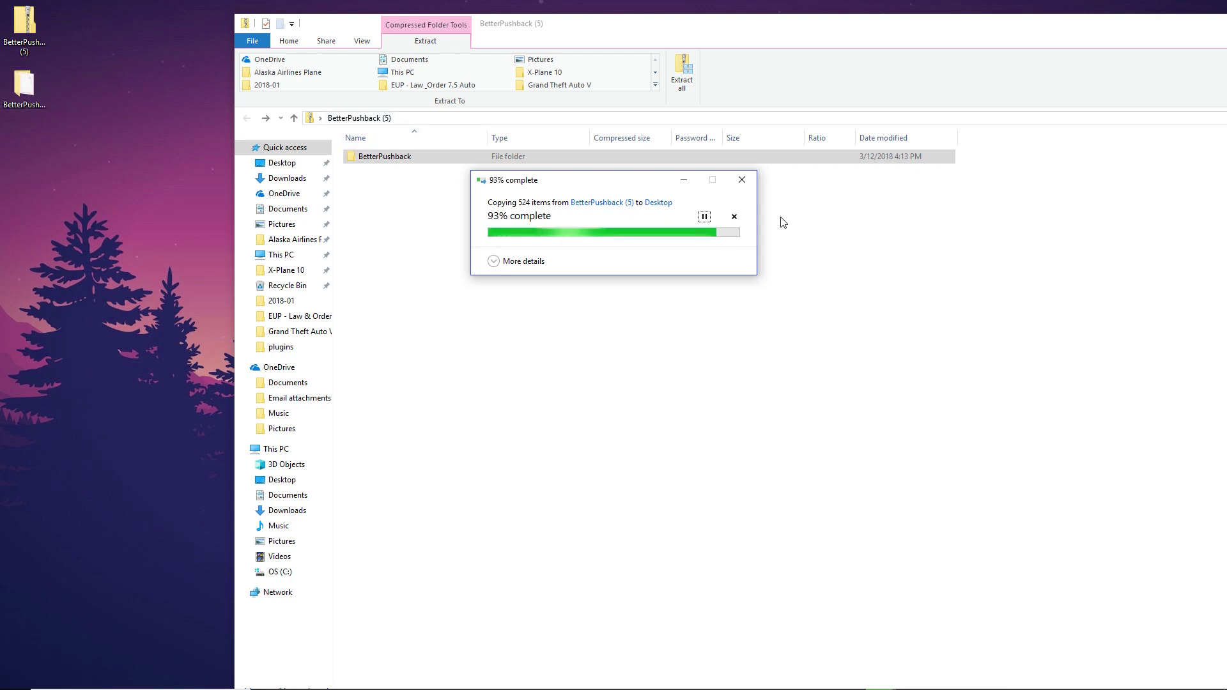
left_click_drag(1165, 28, 998, 44)
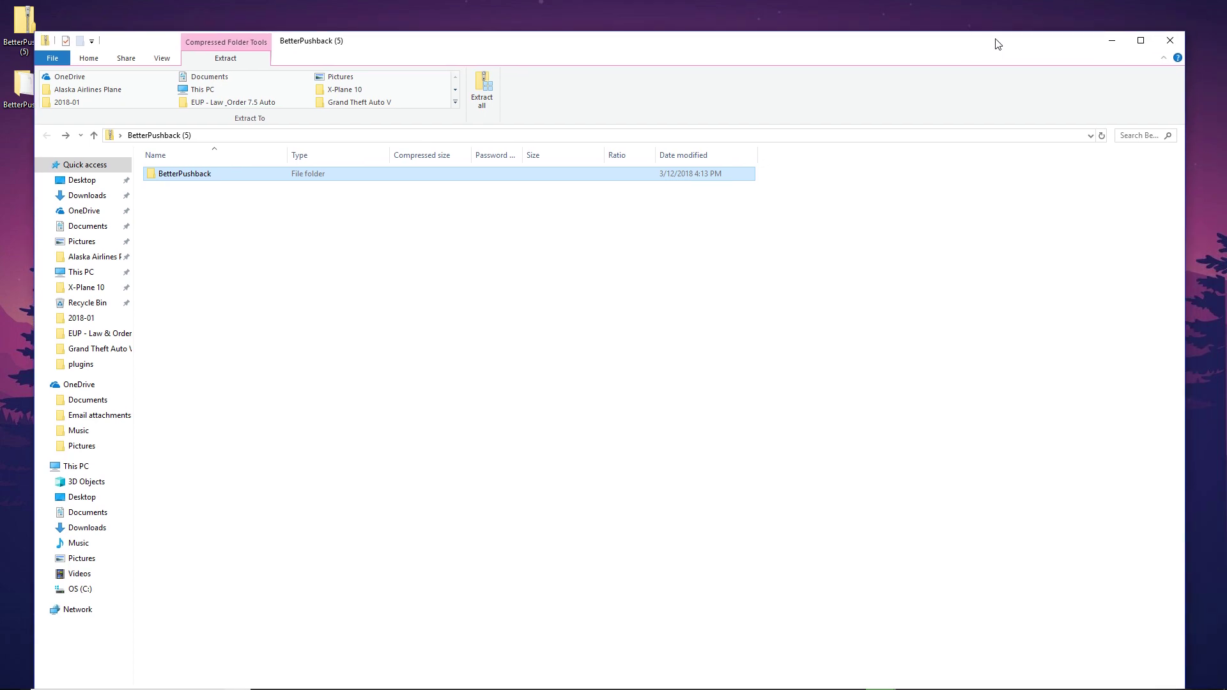
mouse_move(882, 677)
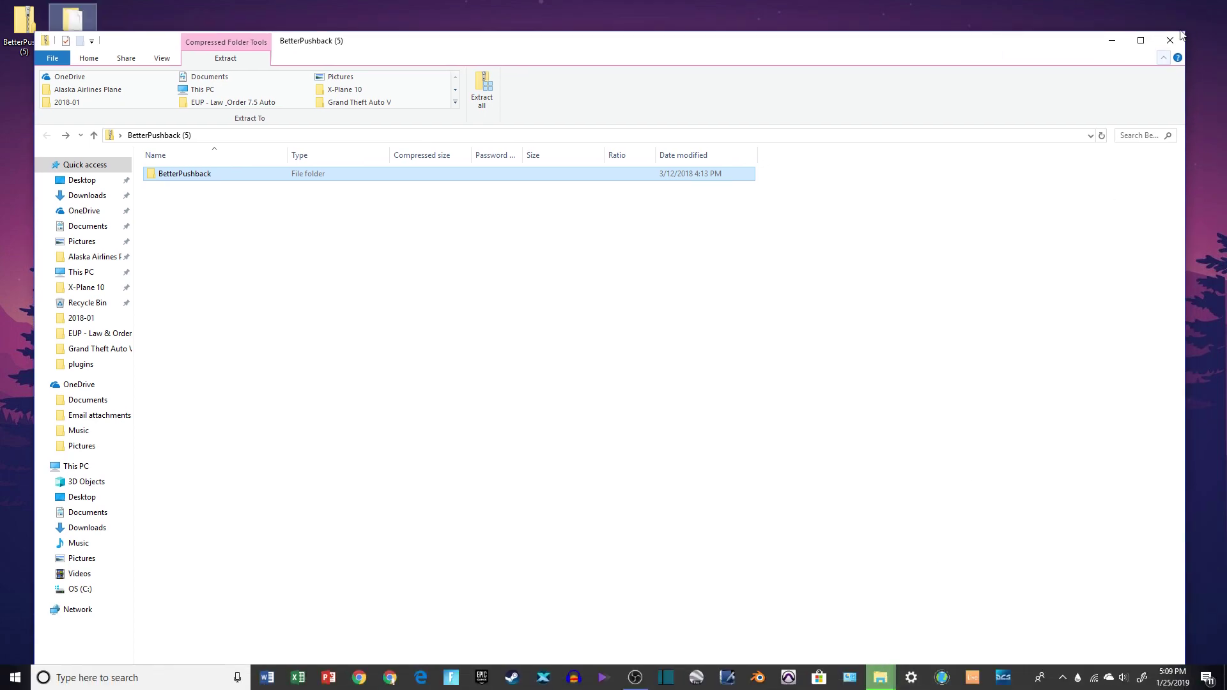
key("alt+F4")
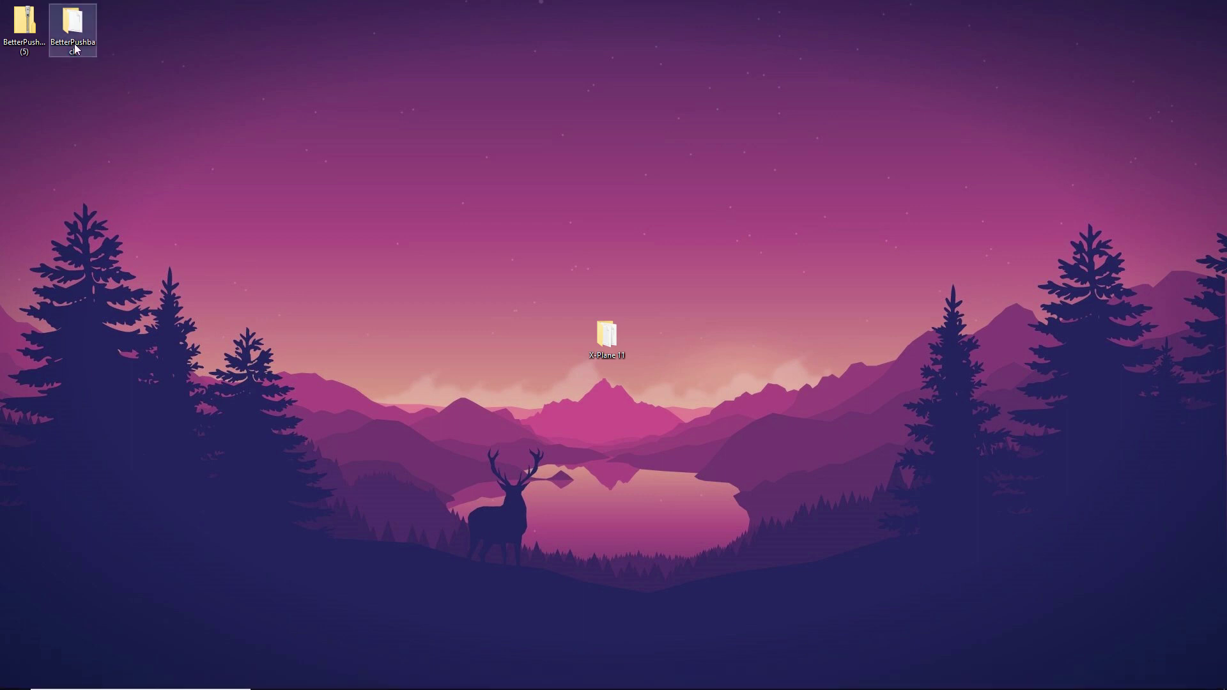
Step: Delete the BetterPushback (5) zip from the desktop
left_click(515, 223)
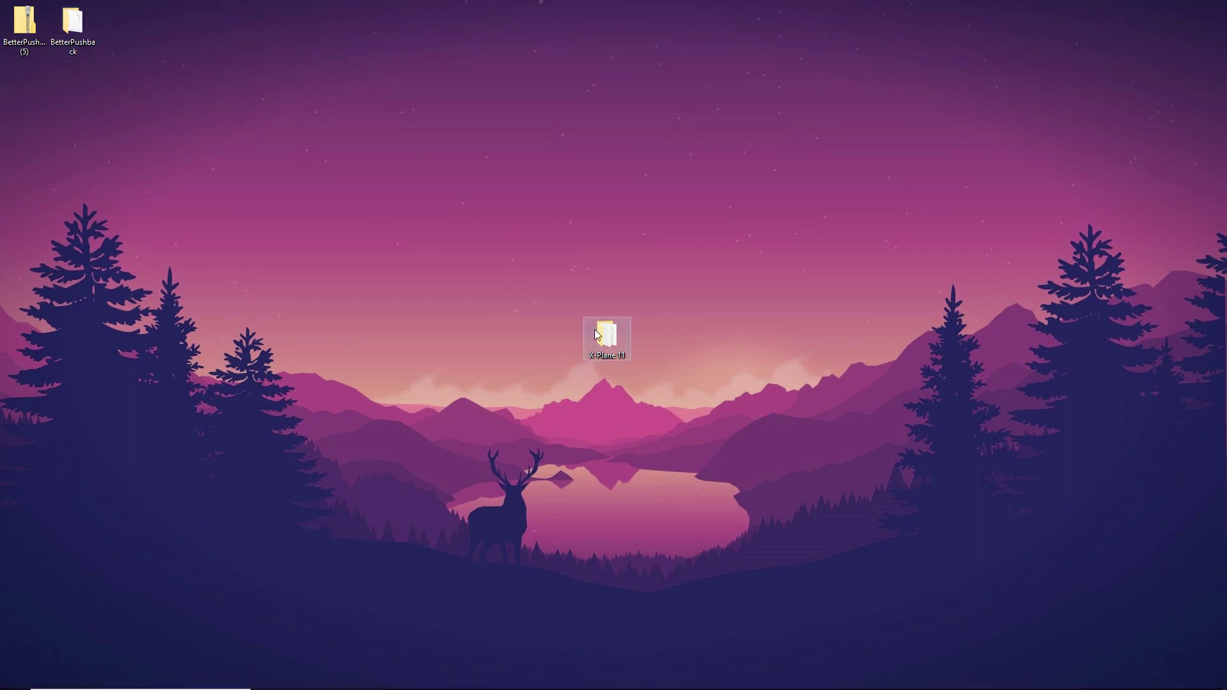
double_click(24, 29)
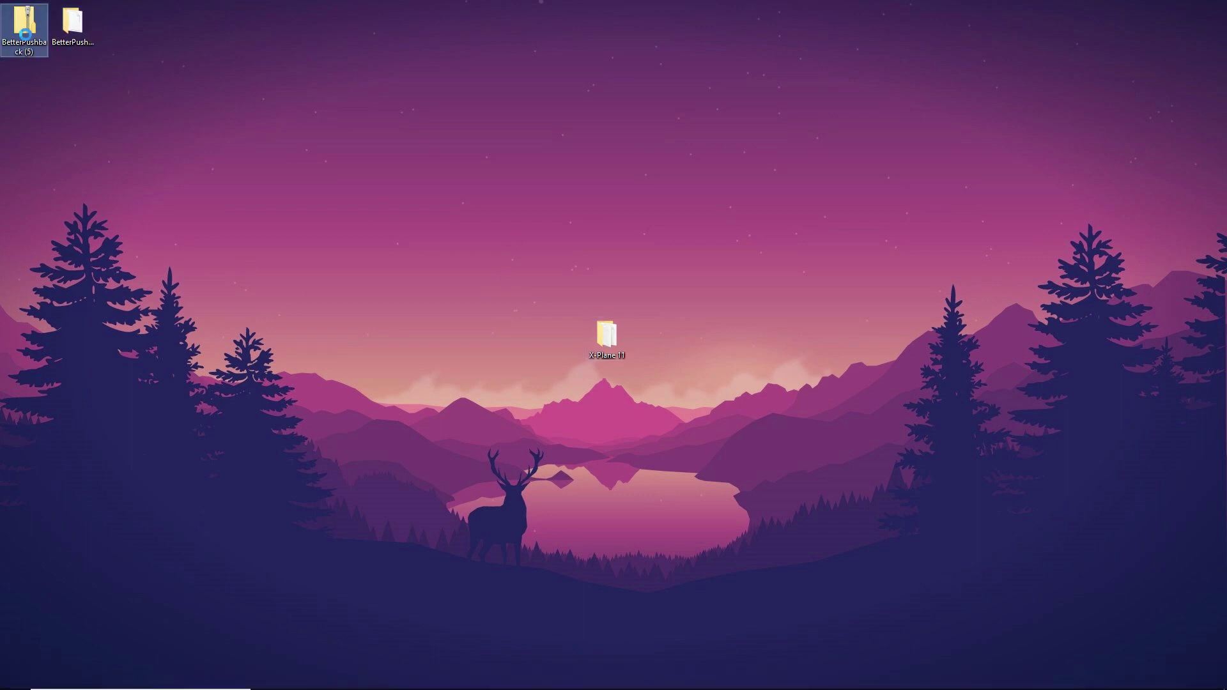
right_click(24, 32)
left_click(74, 304)
Step: Arrange the BetterPushback folder, X-Plane 11 folder and X-Plane 11 window on the desktop
left_click_drag(70, 42, 555, 352)
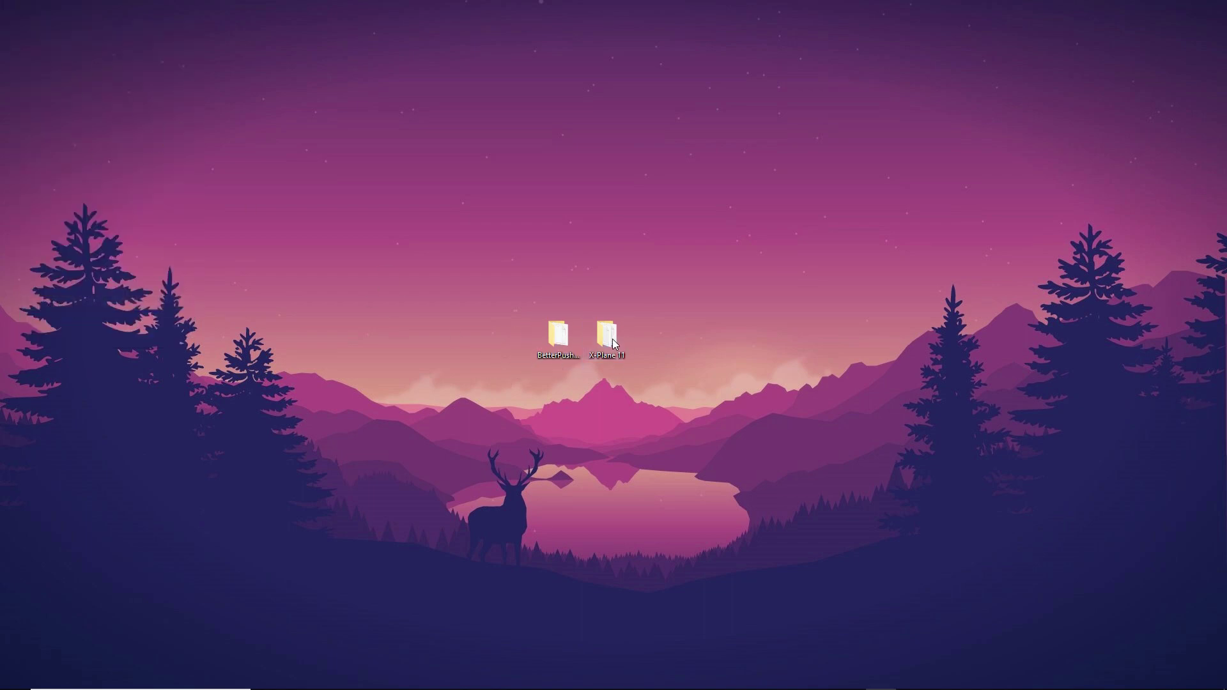
double_click(614, 344)
left_click_drag(624, 22, 687, 394)
left_click_drag(558, 333, 24, 29)
left_click_drag(599, 340, 1189, 26)
left_click_drag(968, 397, 719, 26)
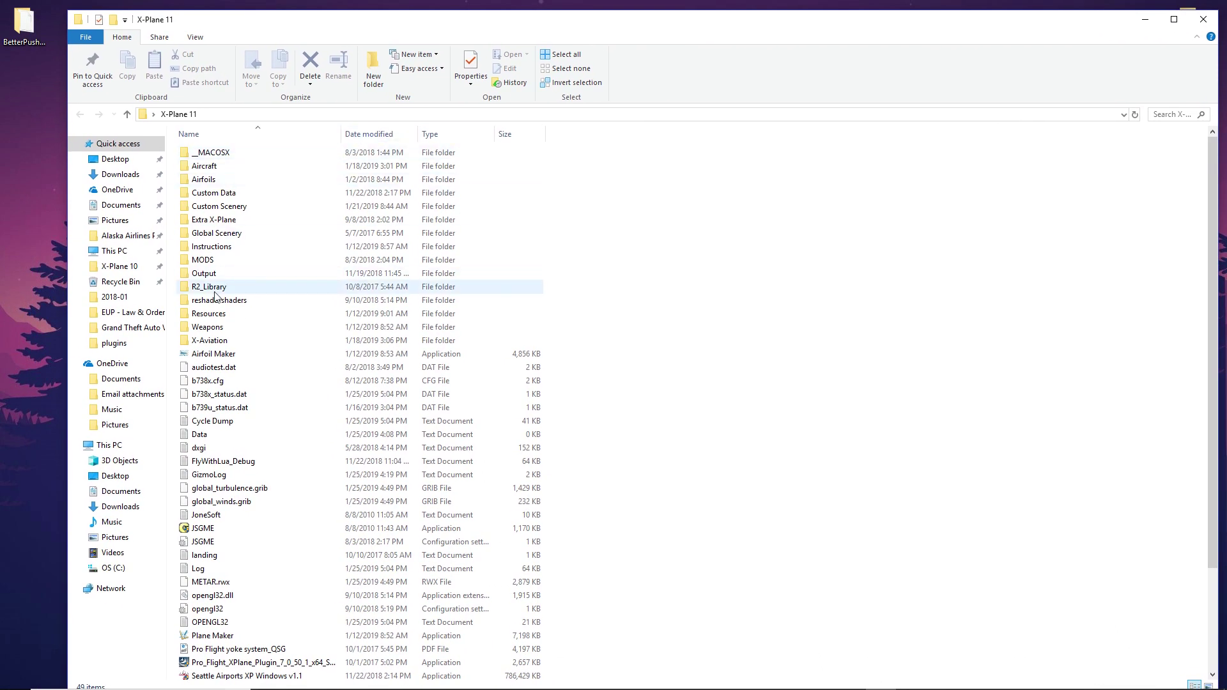
Step: Move the BetterPushback folder into X-Plane 11\Resources\plugins
double_click(213, 317)
double_click(211, 328)
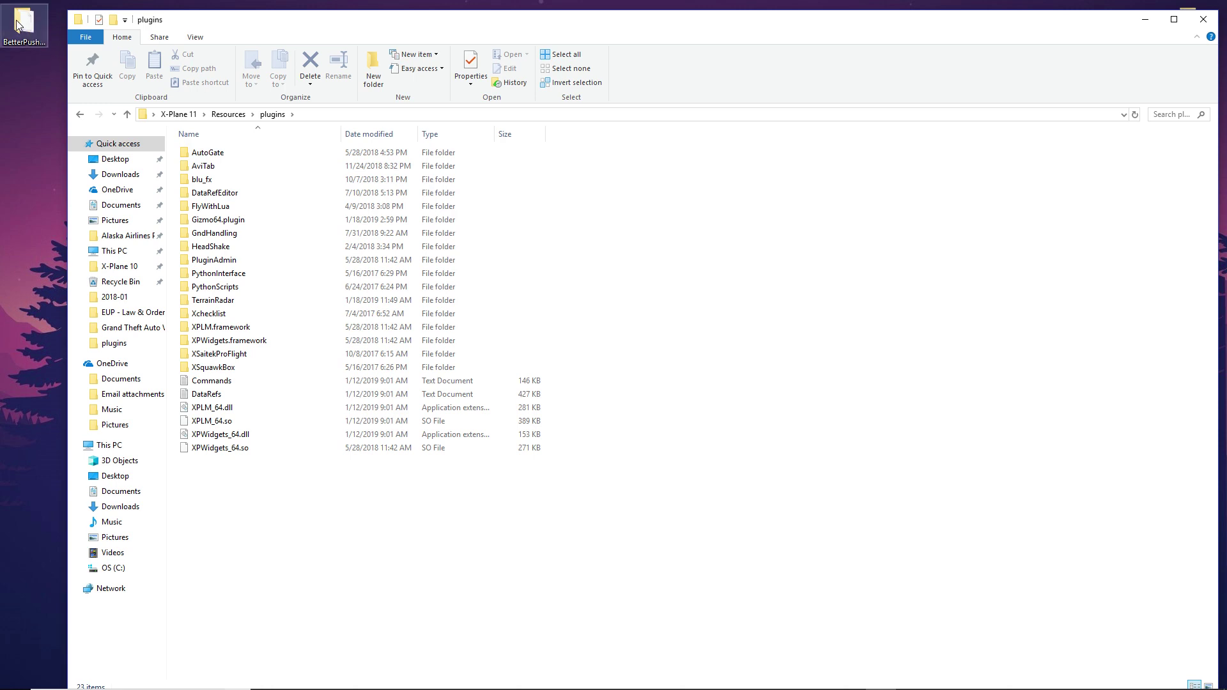
left_click_drag(16, 25, 760, 327)
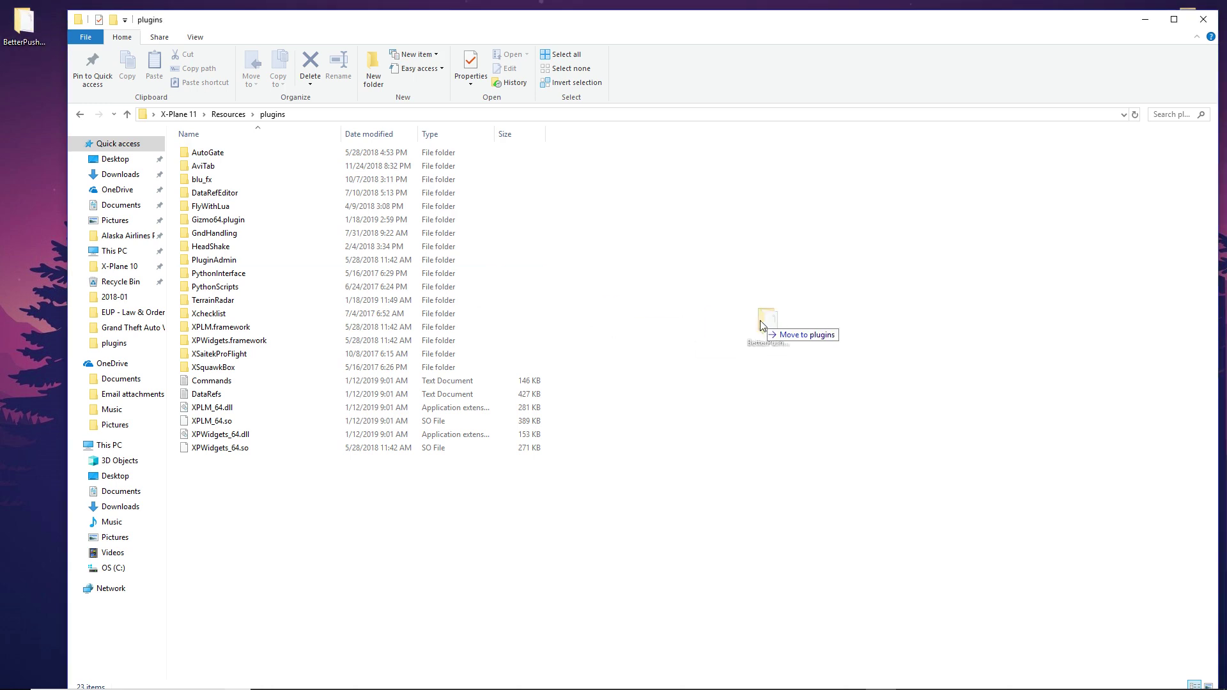
left_click_drag(762, 325, 762, 326)
left_click(762, 325)
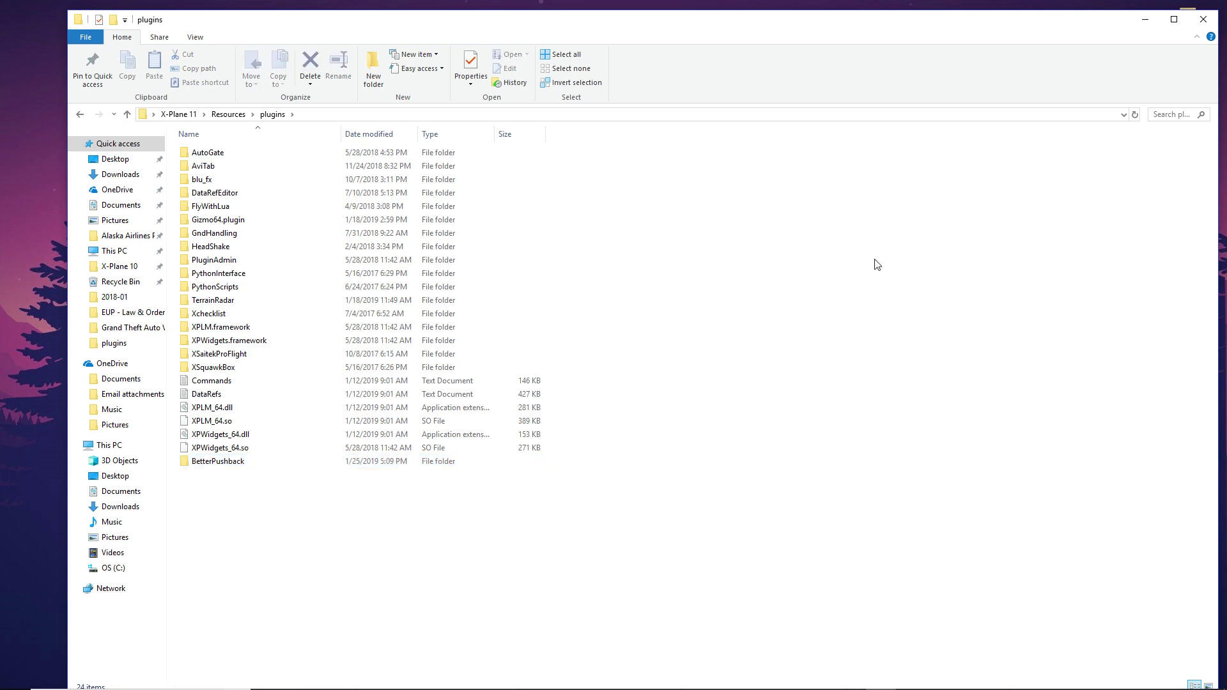
left_click(1205, 19)
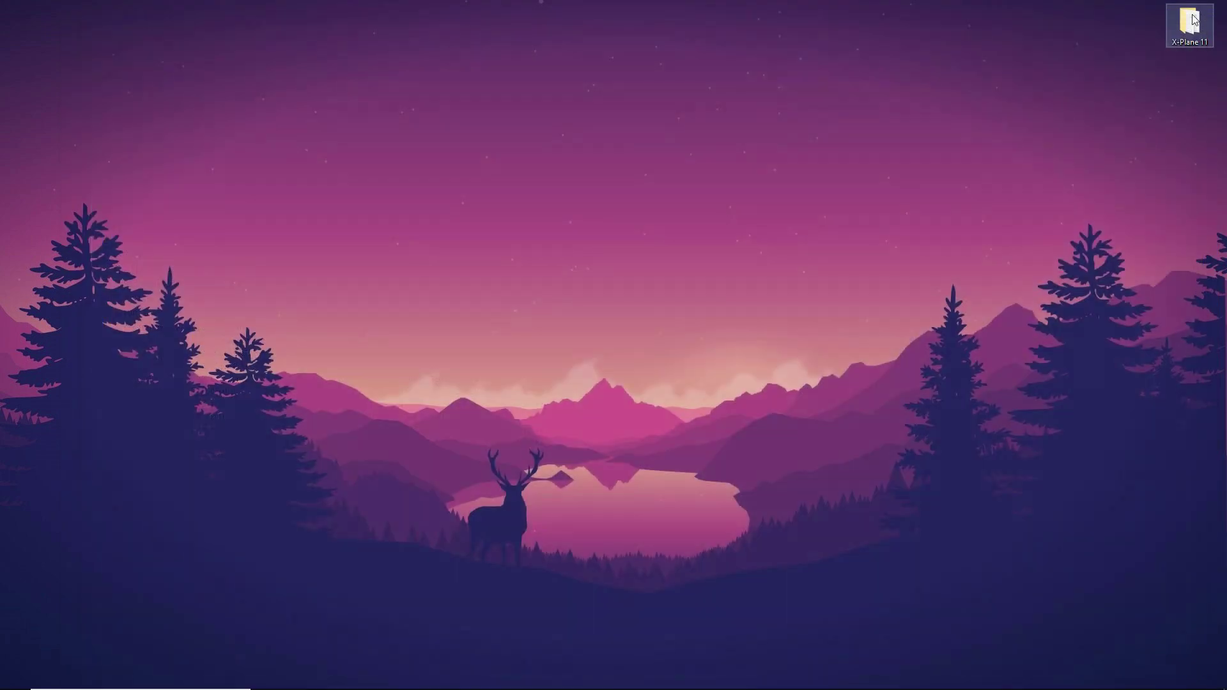
Step: Reopen X-Plane 11\Resources\plugins to confirm BetterPushback is installed, then close it
double_click(1191, 21)
double_click(239, 305)
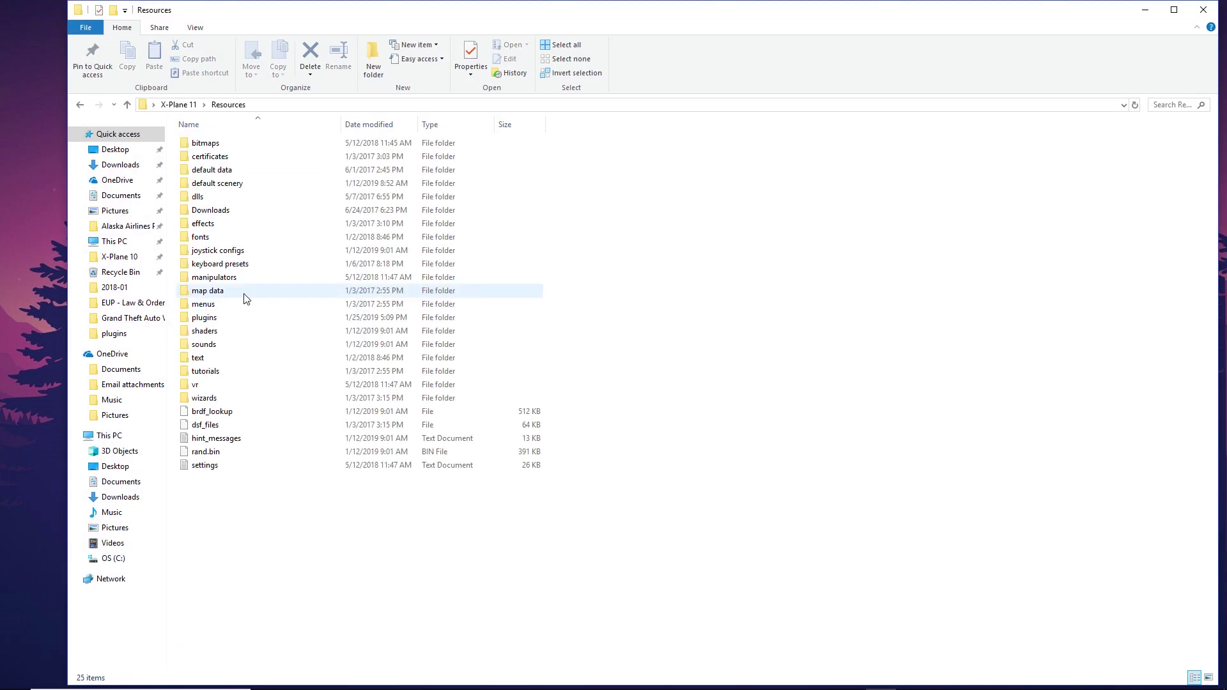
double_click(224, 321)
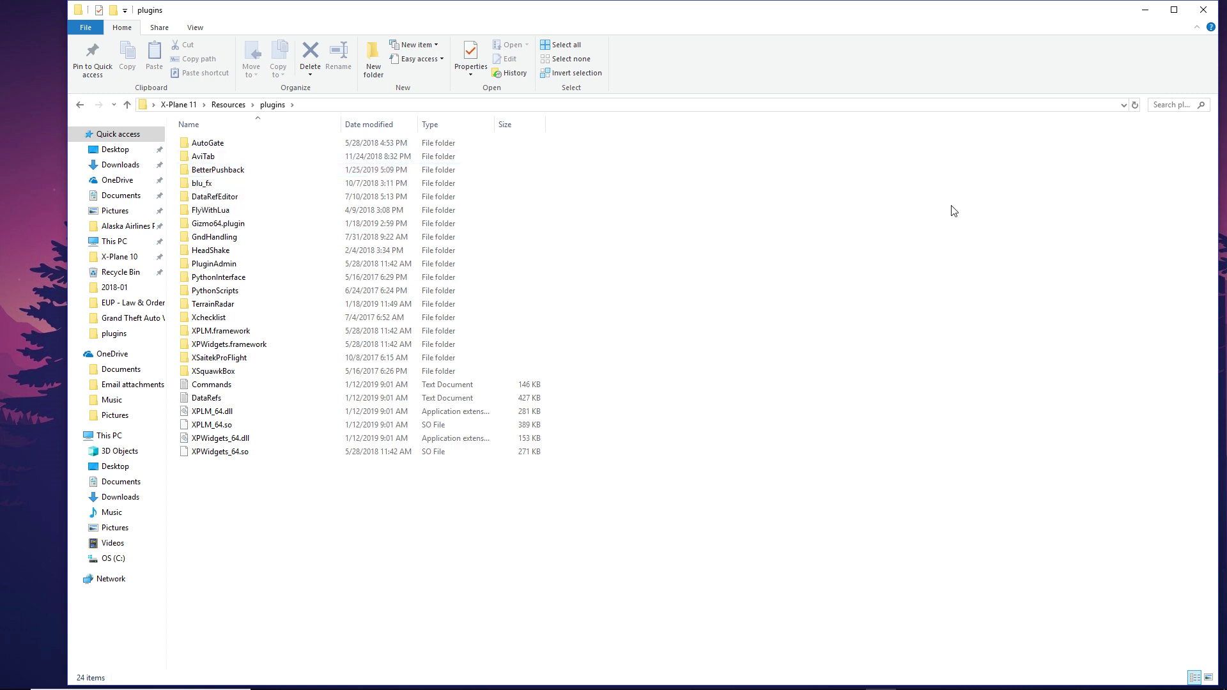
left_click(1202, 12)
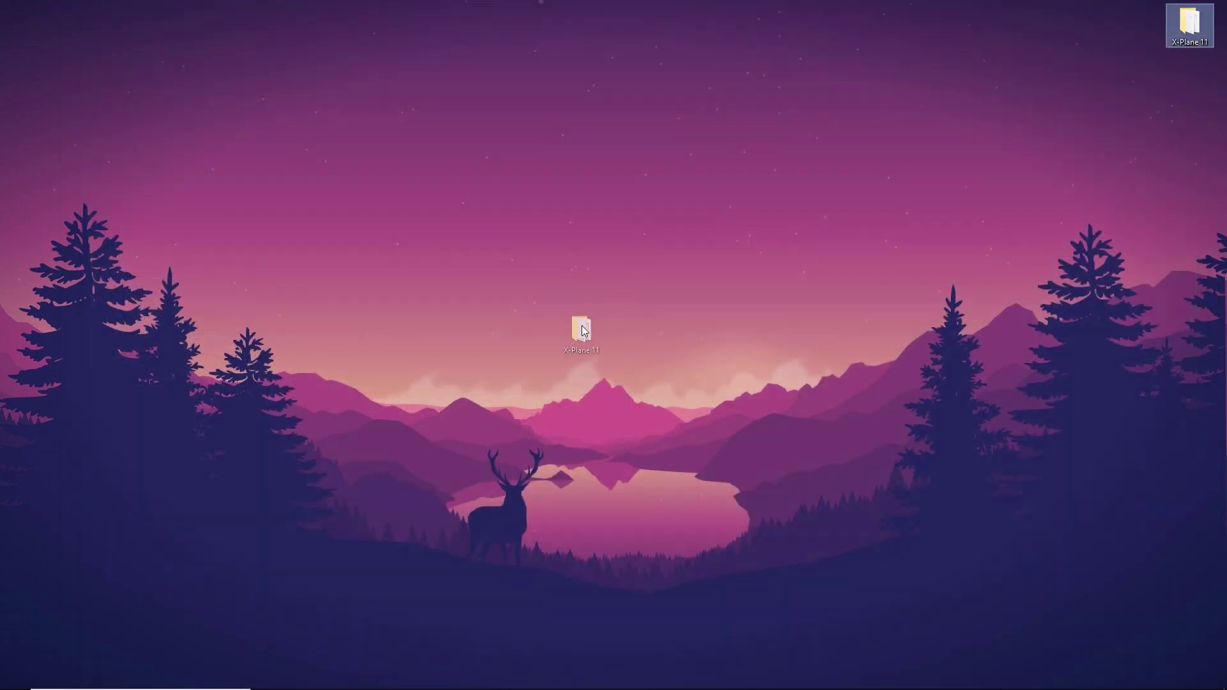
left_click_drag(581, 329, 583, 331)
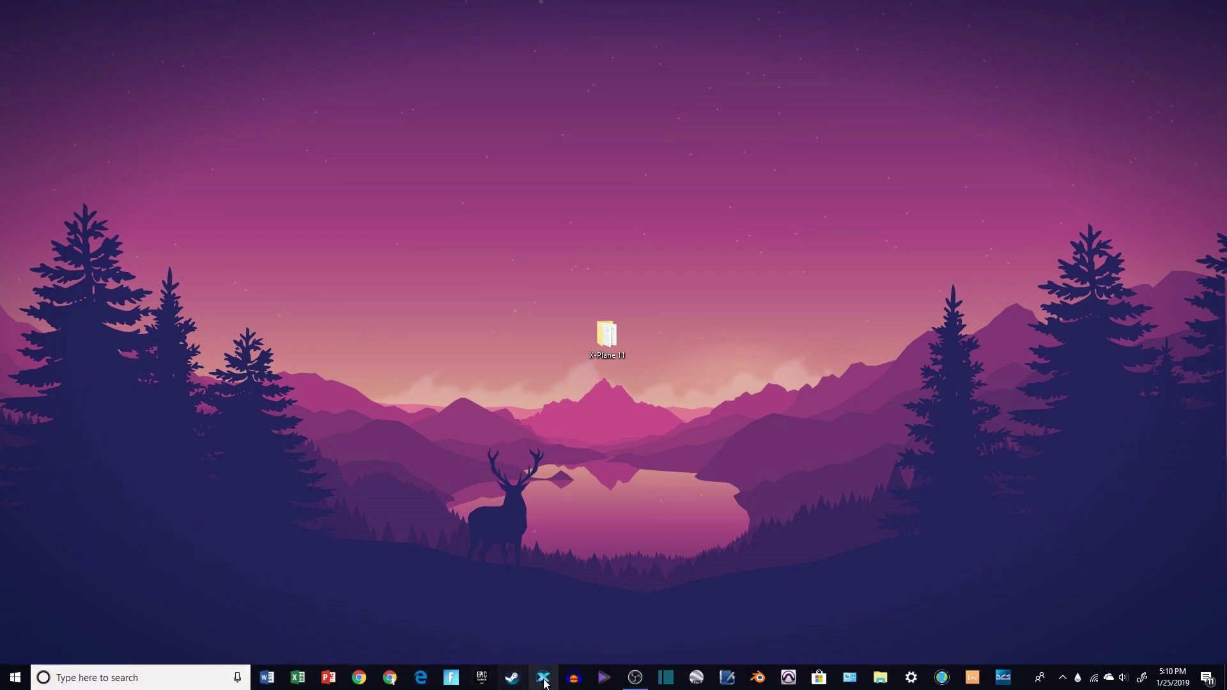
Step: Start X-Plane 11 from its taskbar icon
left_click(544, 678)
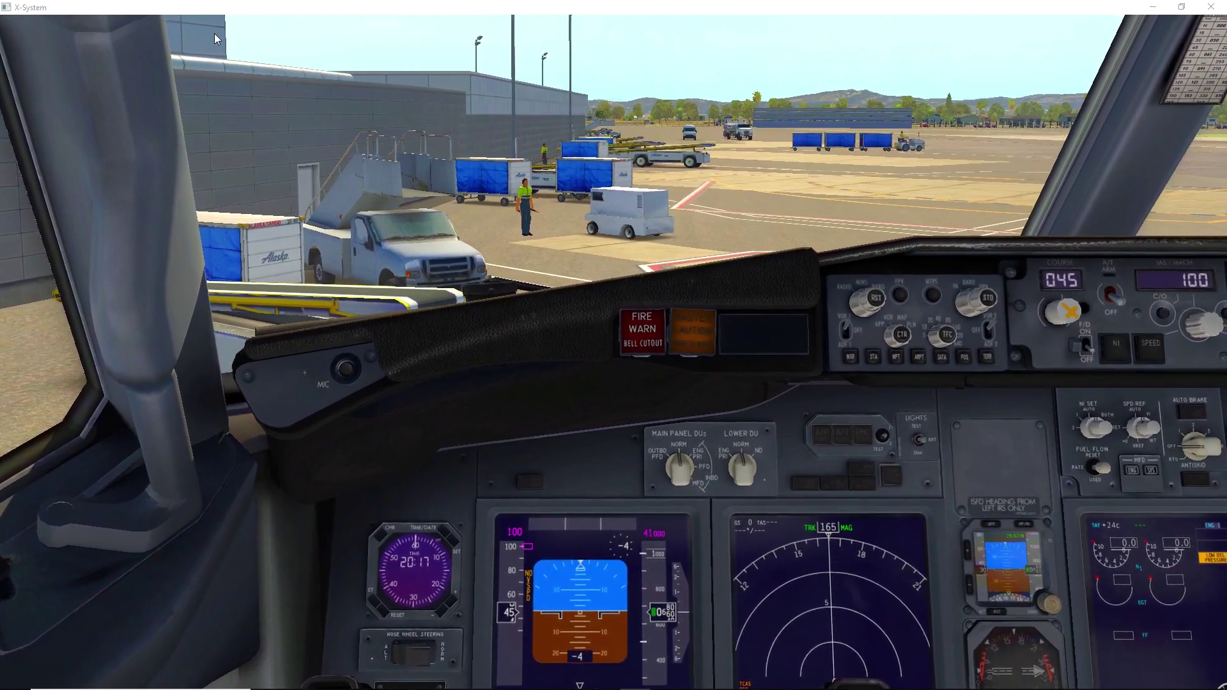
Step: Show the Plugins menu's Better Pushback submenu with Pre-plan pushback, Start pushback and Preferences
mouse_move(211, 22)
left_click(178, 24)
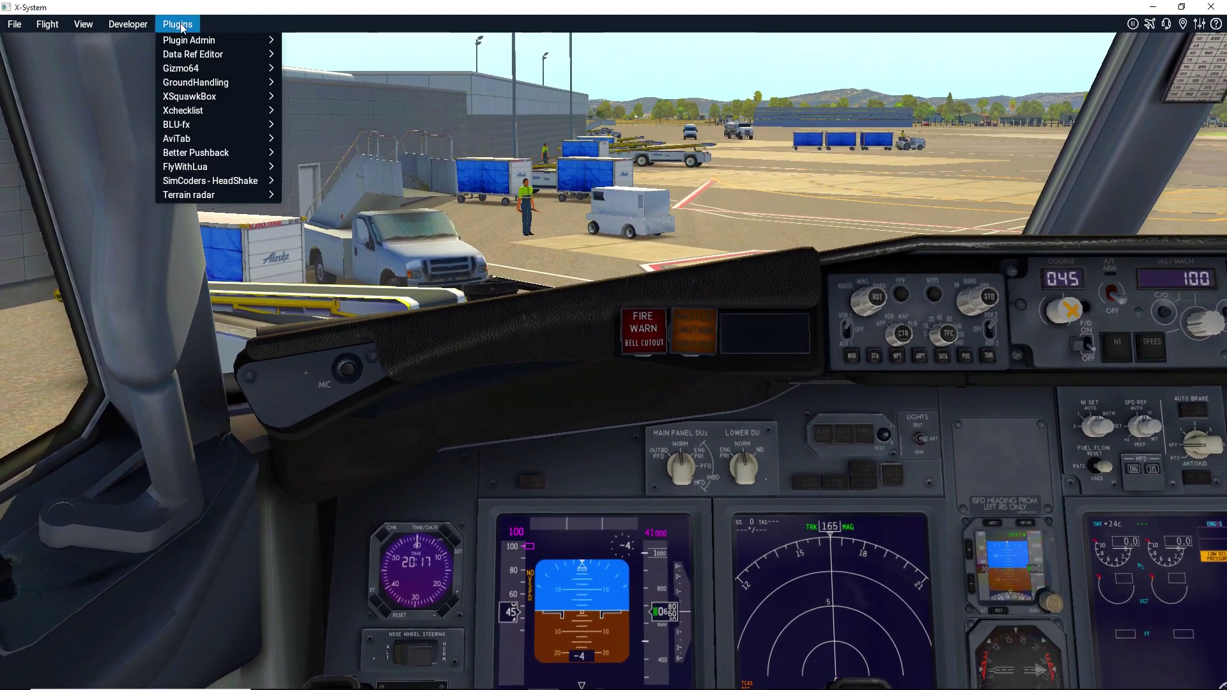
left_click(354, 51)
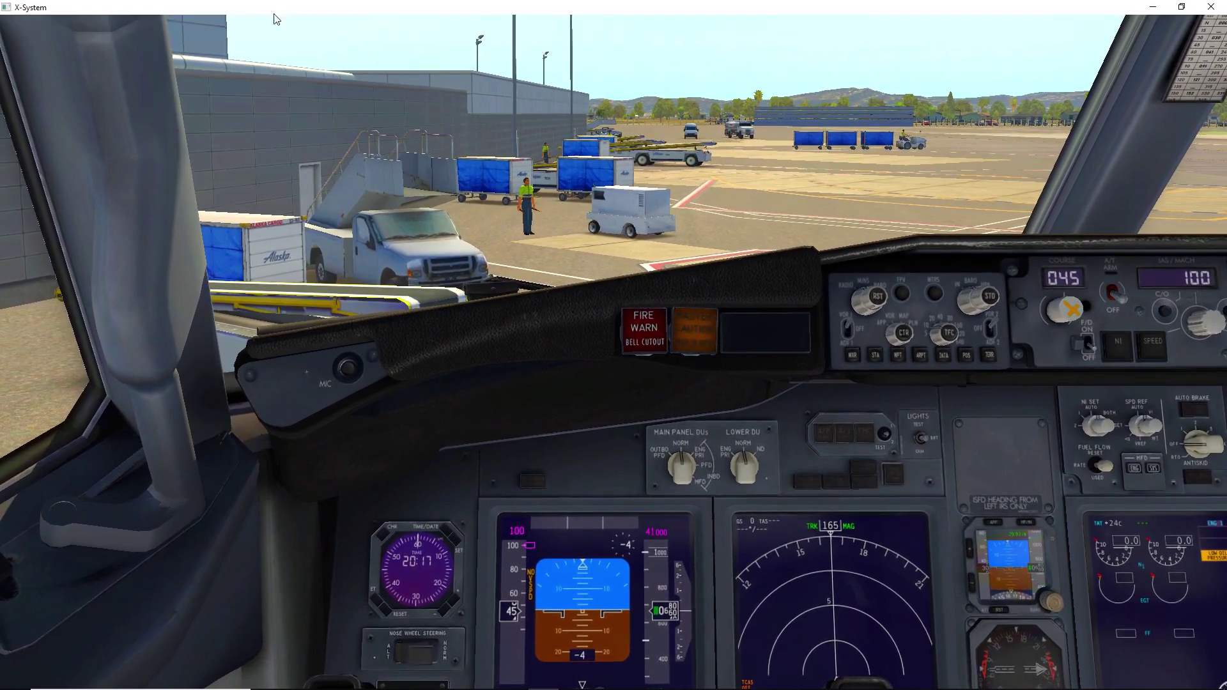
mouse_move(275, 33)
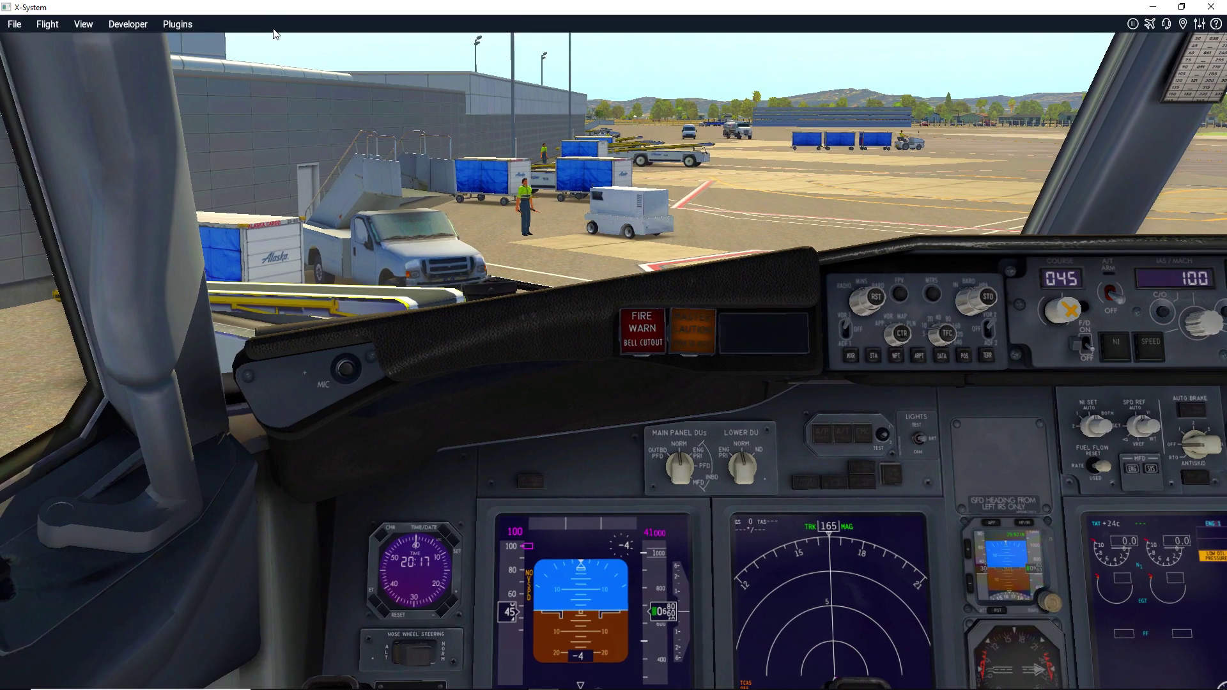
left_click(178, 24)
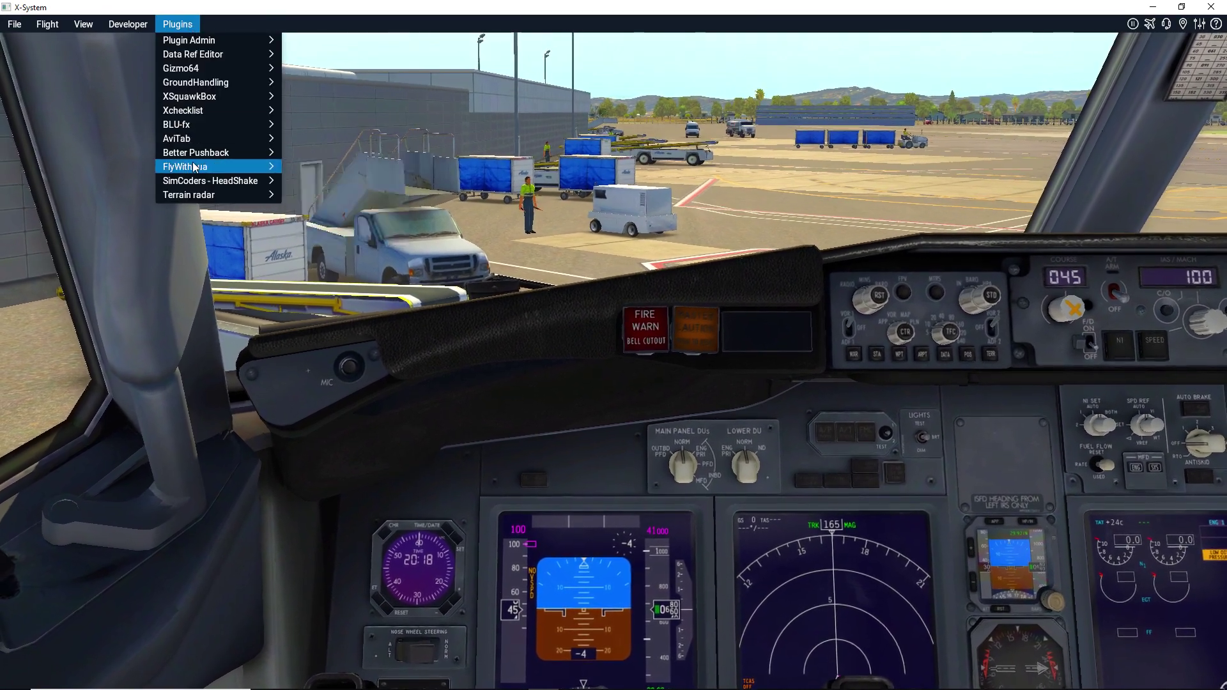
mouse_move(197, 156)
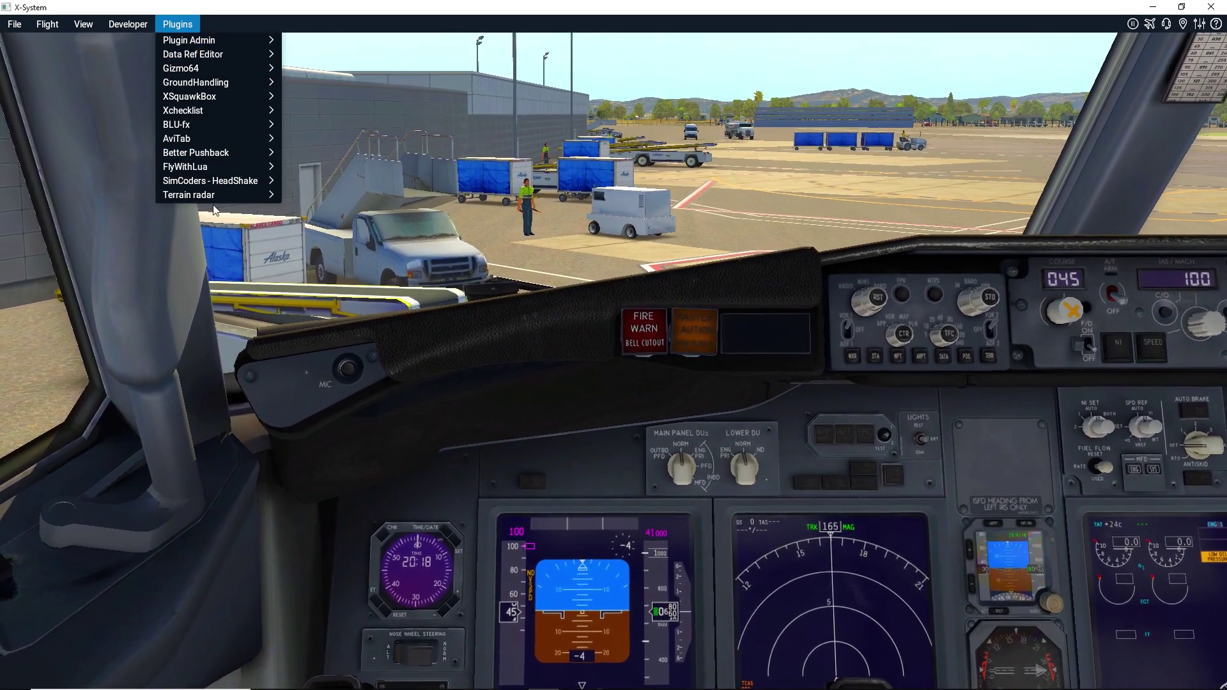
mouse_move(213, 194)
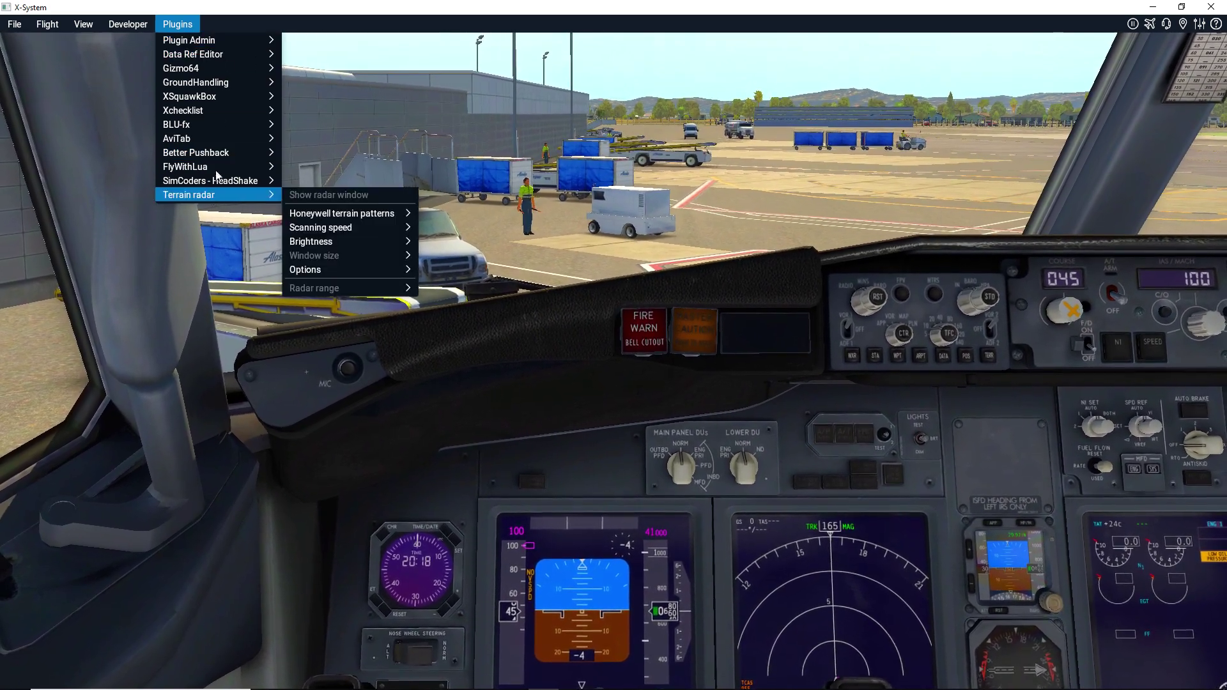
mouse_move(225, 36)
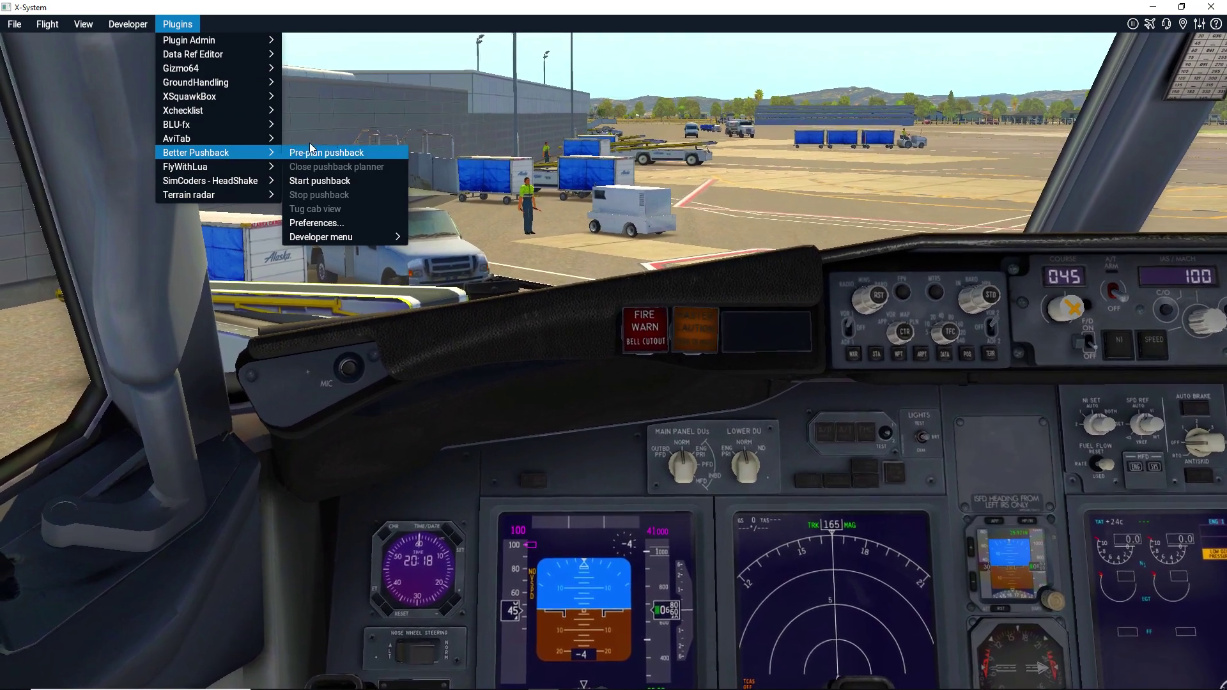
mouse_move(345, 238)
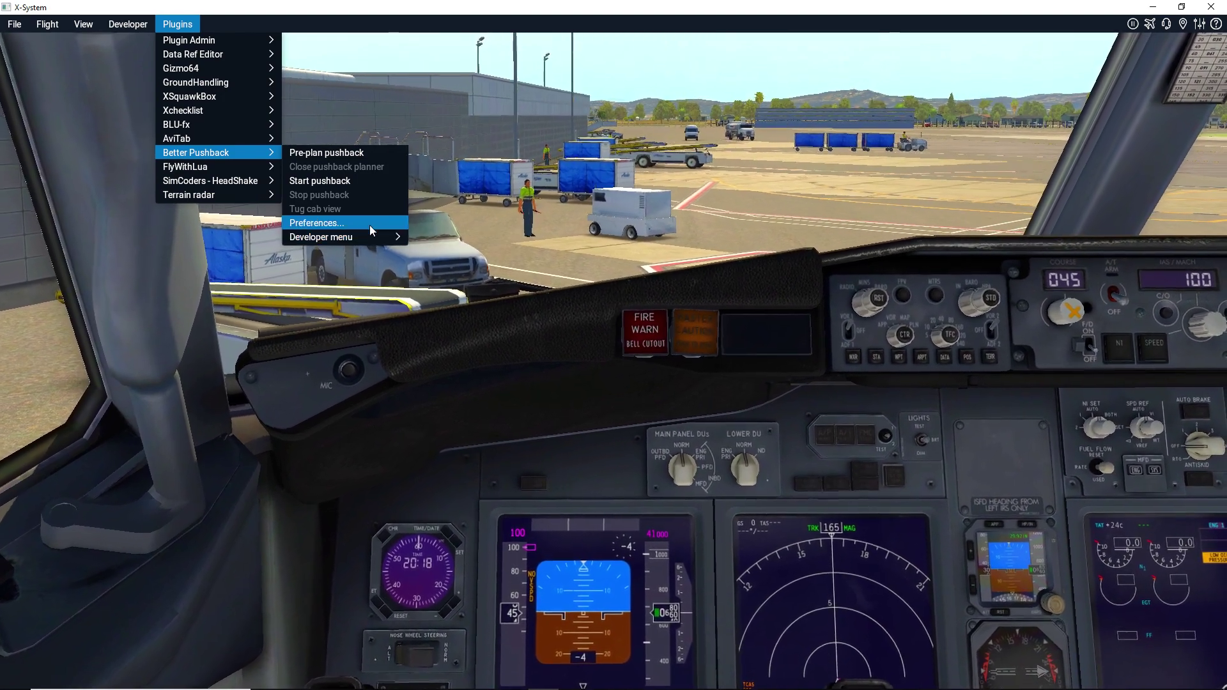
Step: Open Better Pushback Preferences and try X-Plane's language, Deutsch, Português and 中文 as interface language
left_click(361, 224)
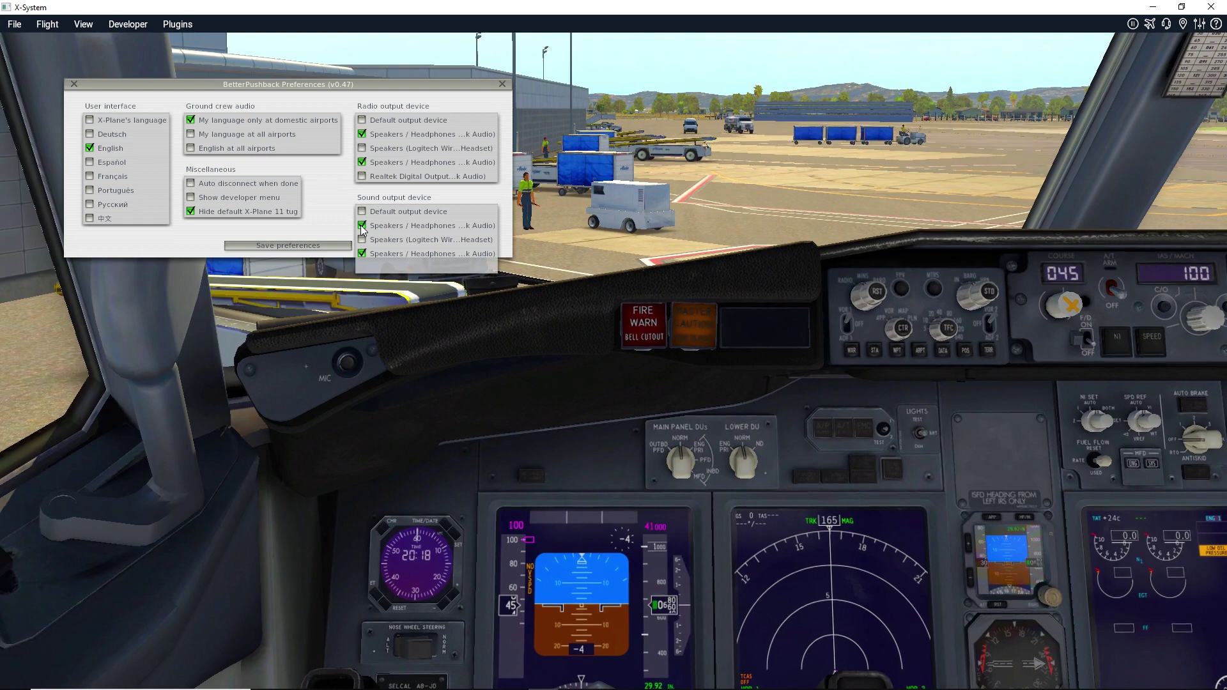
left_click(90, 121)
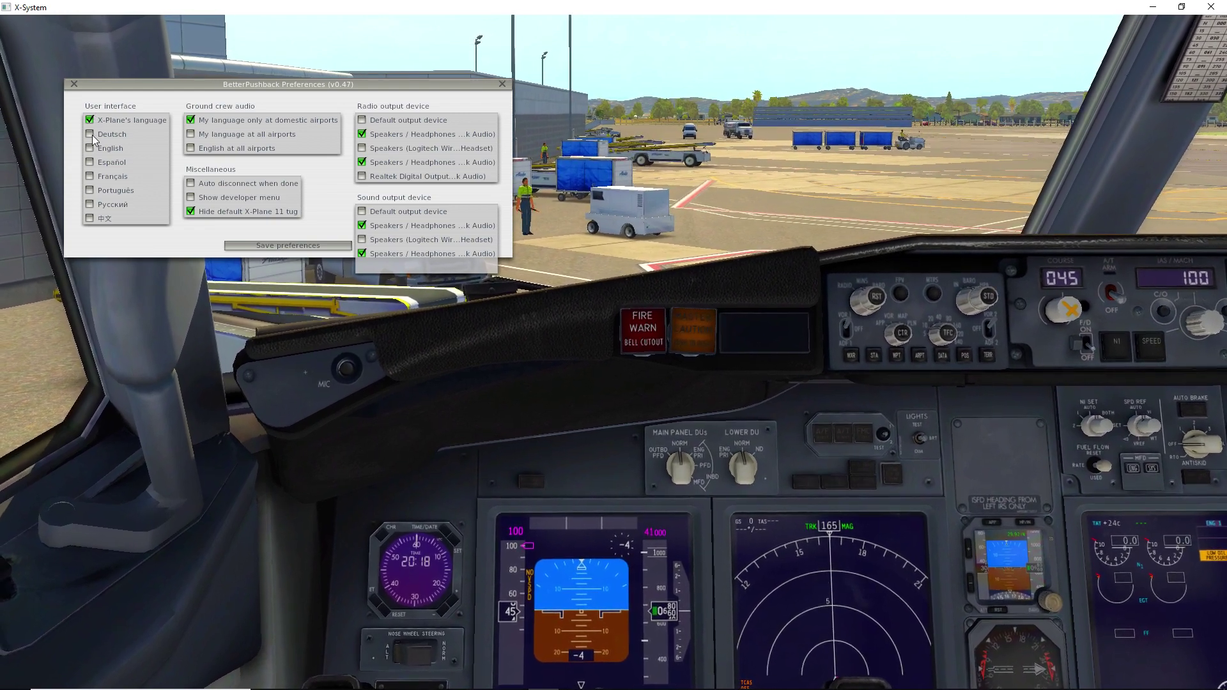
left_click(90, 134)
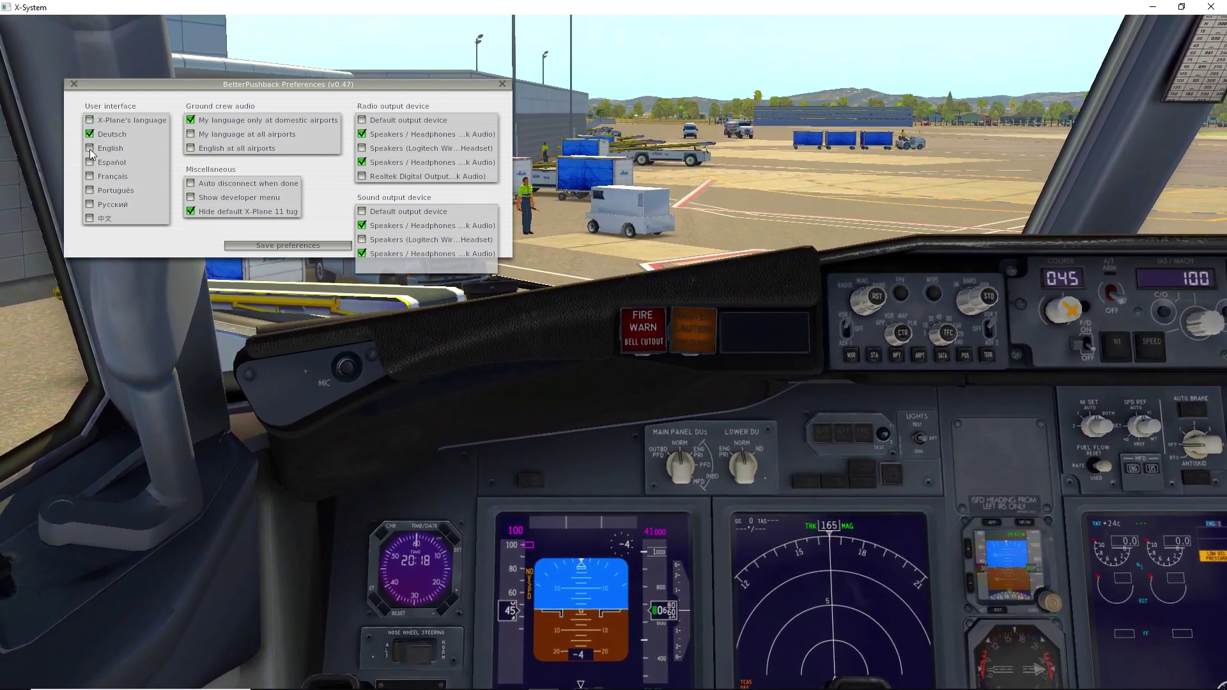
left_click(90, 190)
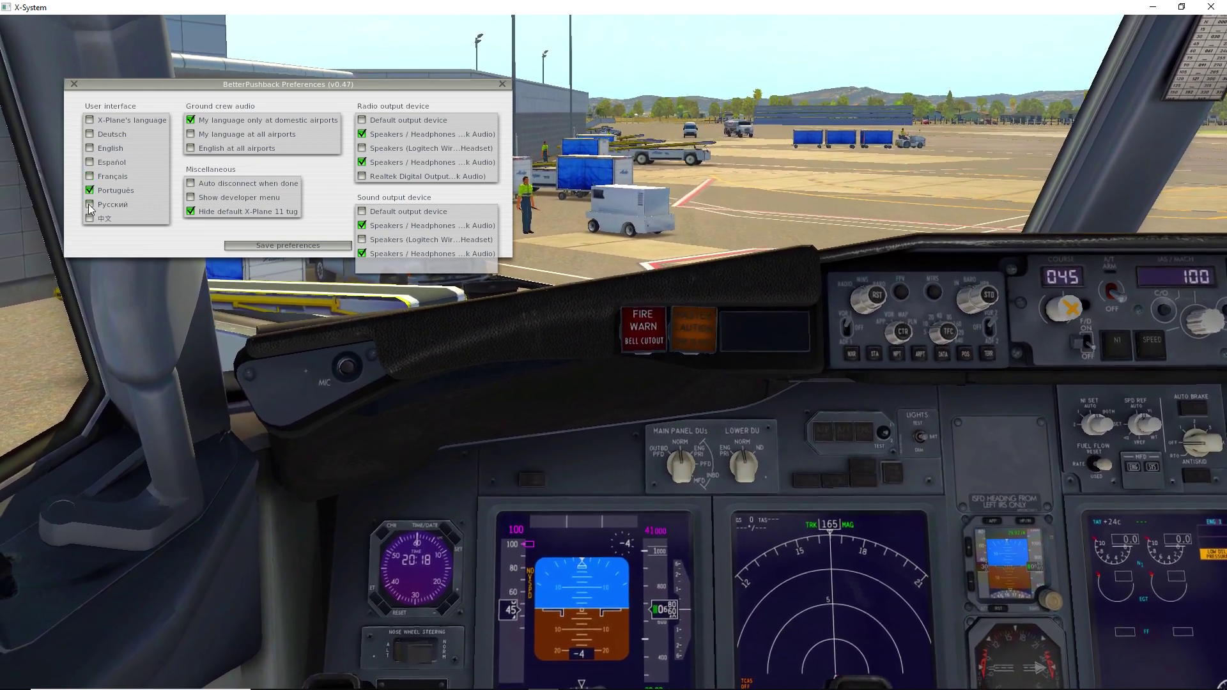
left_click(89, 220)
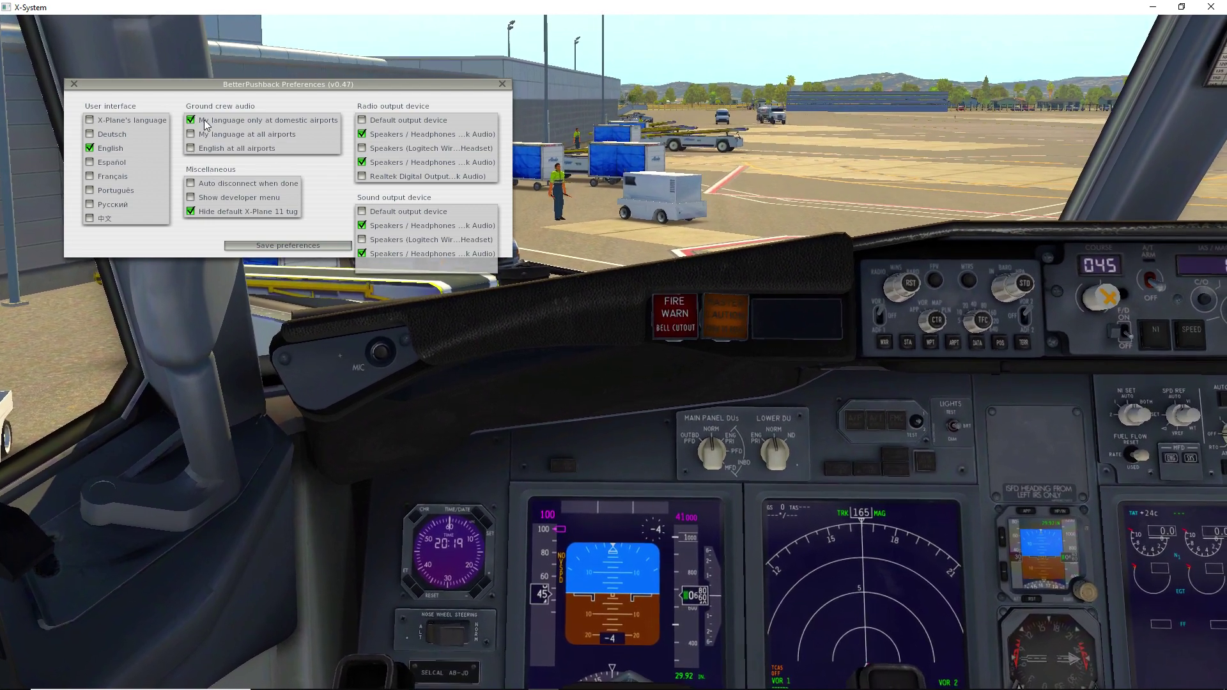
mouse_move(206, 125)
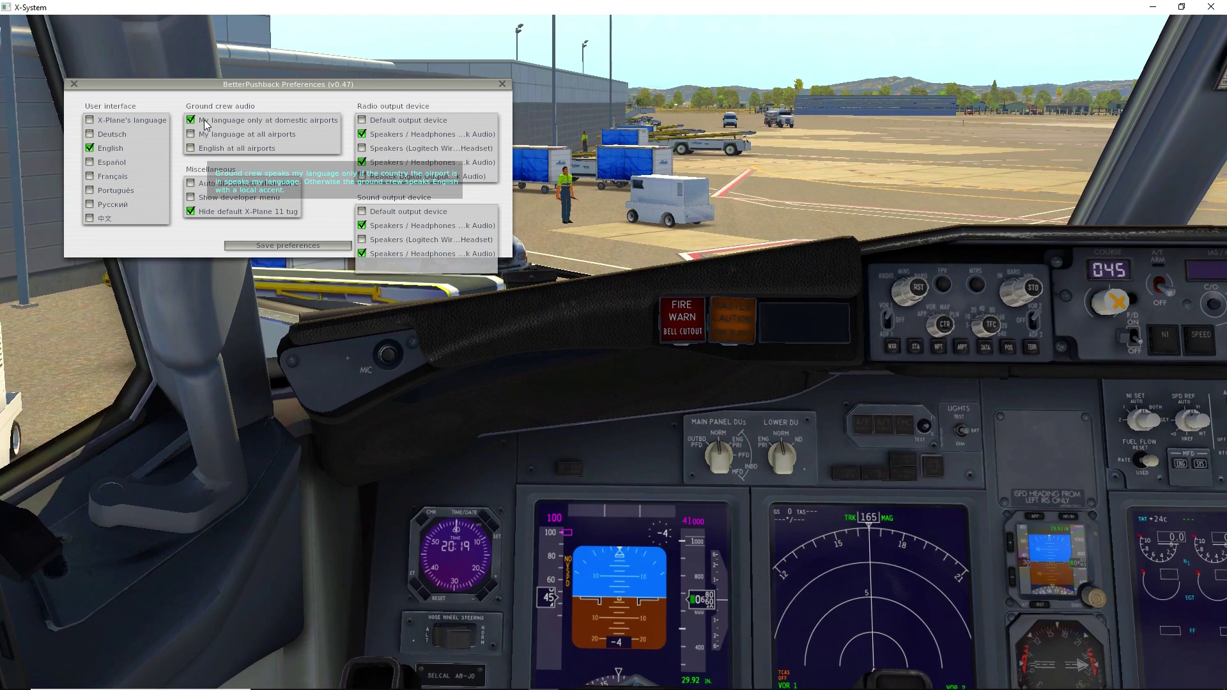